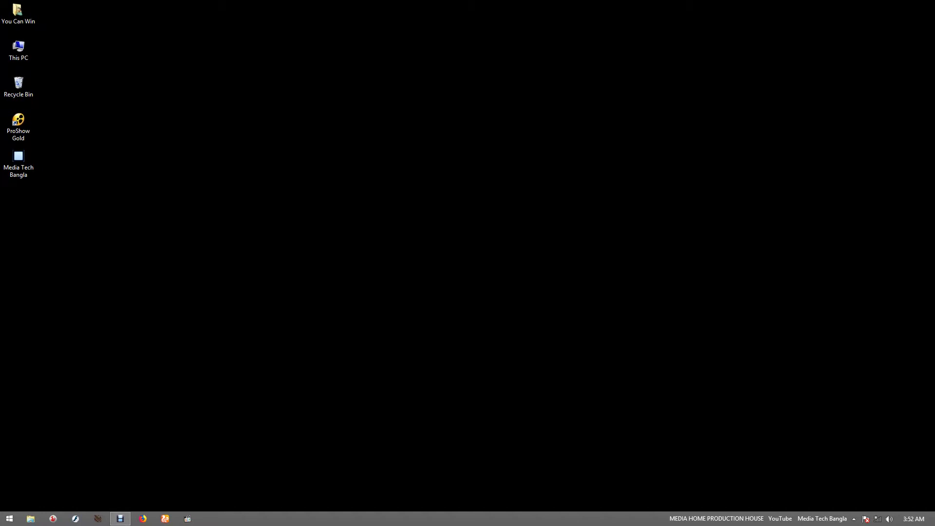
Launch ProShow Gold and start a new slide show with the Wizard.
left_click(18, 127)
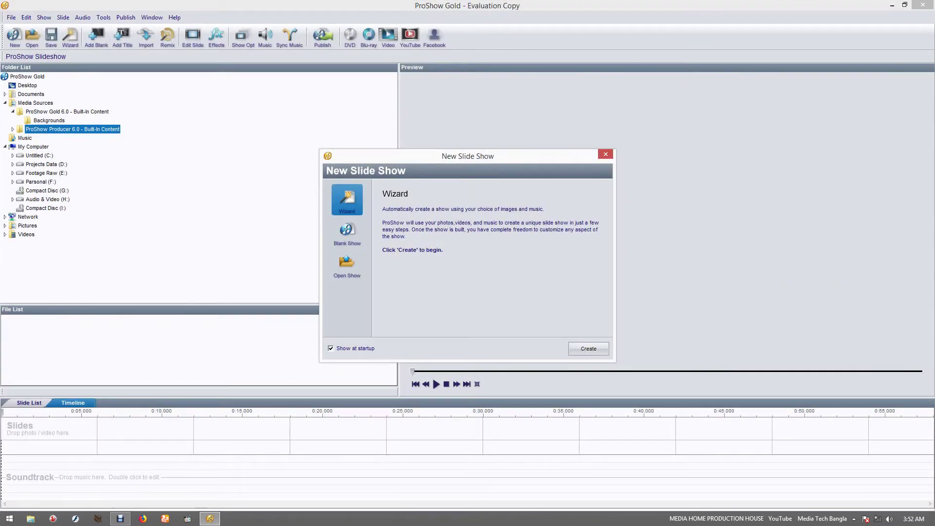
left_click_drag(468, 155, 386, 157)
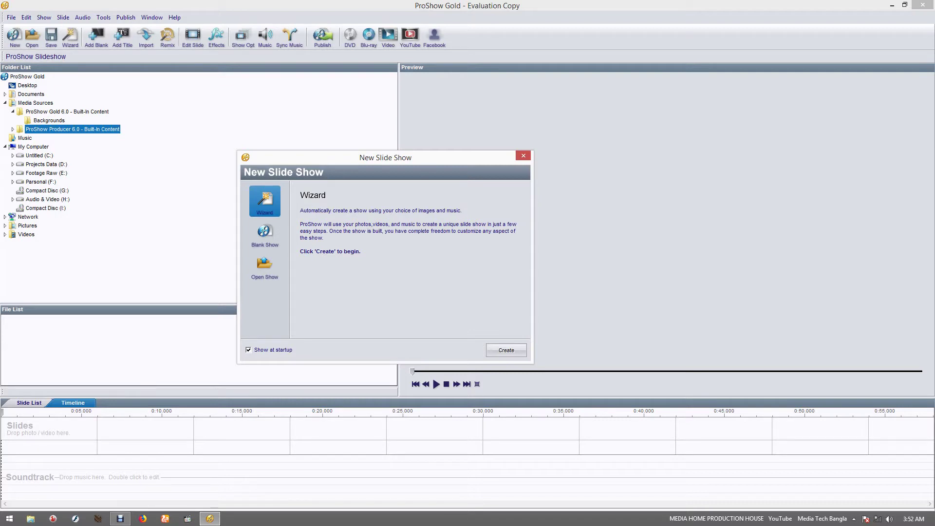
left_click_drag(385, 157, 404, 153)
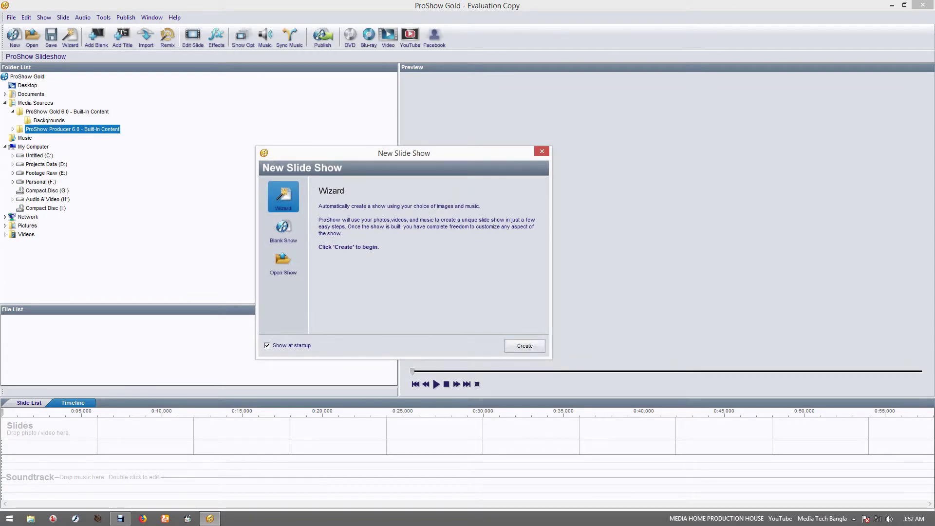
left_click(524, 345)
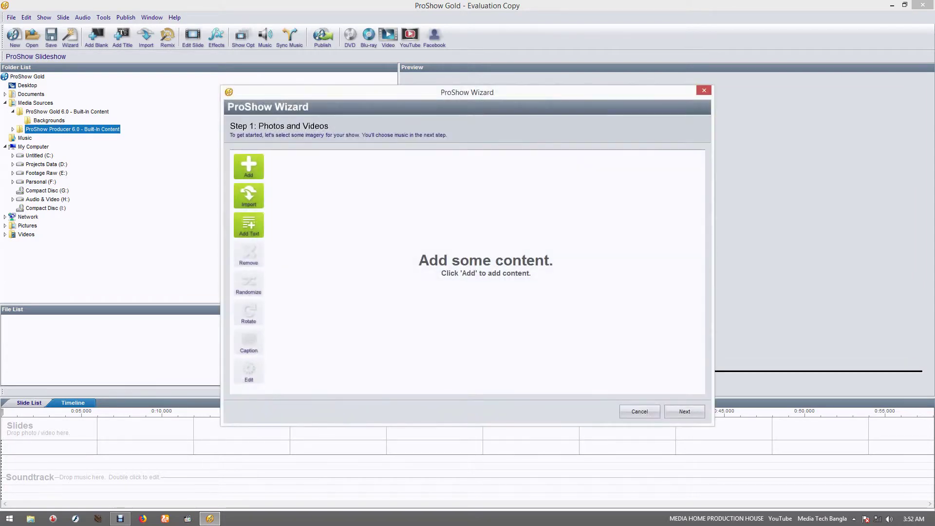
left_click_drag(467, 92, 435, 100)
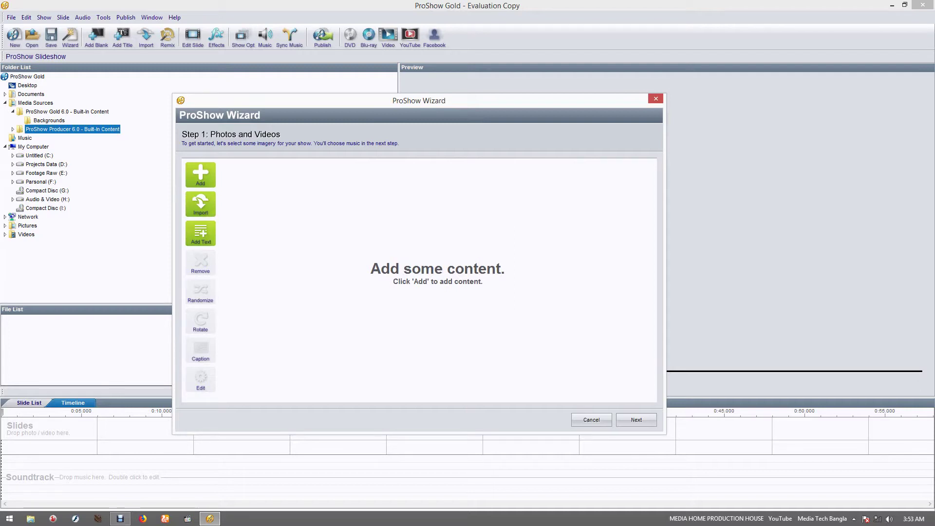
Open the desktop folder Media Tech Bangla for adding content and show its files as large icons.
left_click(200, 174)
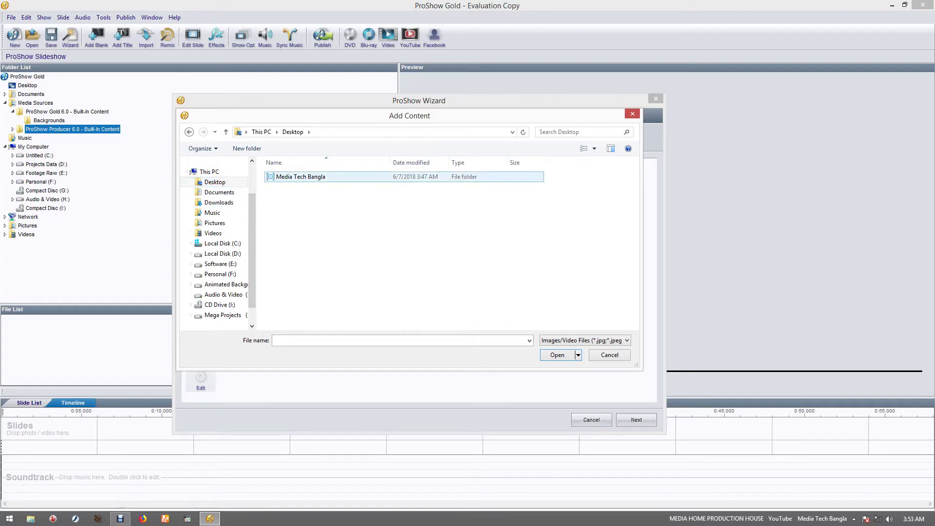
double_click(301, 176)
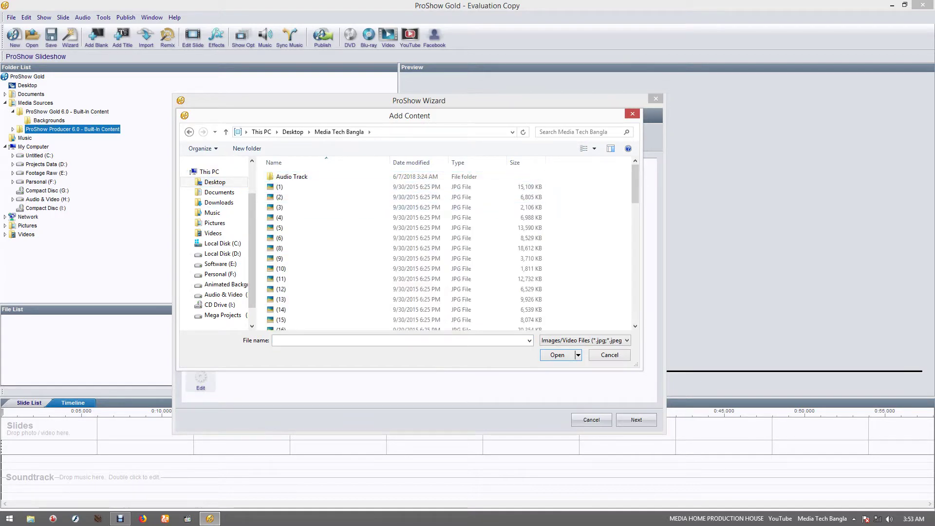
right_click(591, 210)
mouse_move(604, 214)
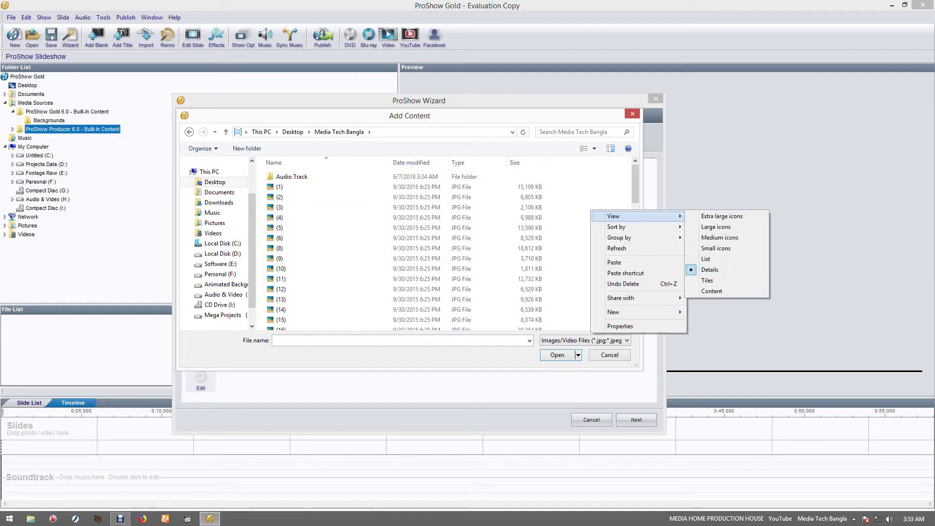
left_click(720, 227)
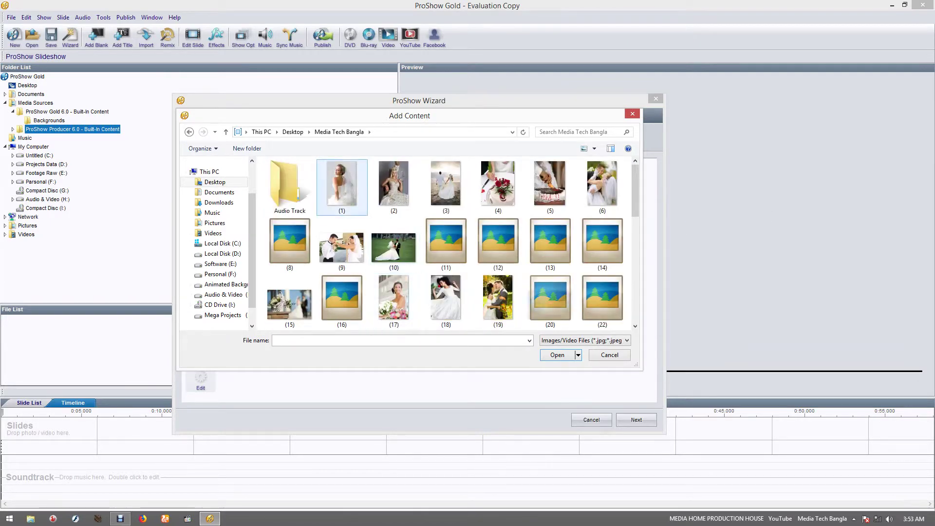
Add all the photos in the Media Tech Bangla folder to the slide show.
key("ctrl+a")
scroll(446, 243, "down", 10)
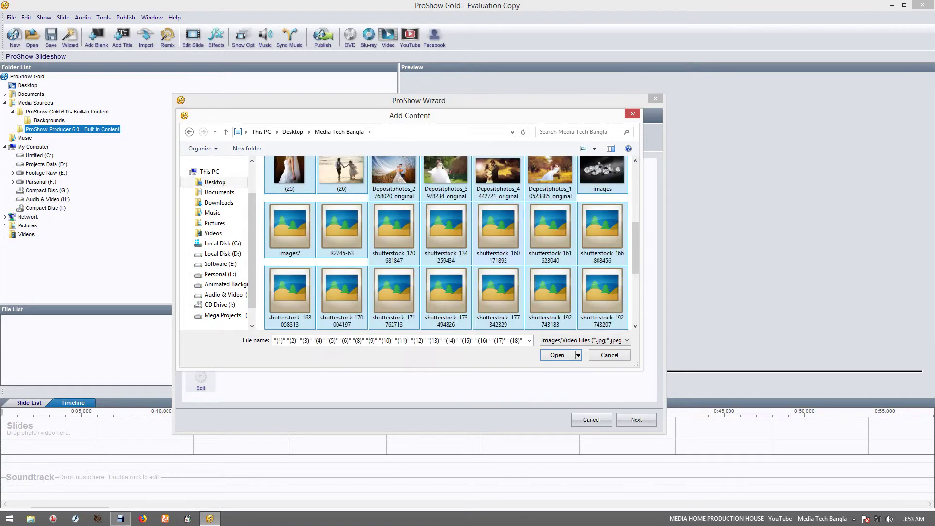
scroll(446, 244, "up", 10)
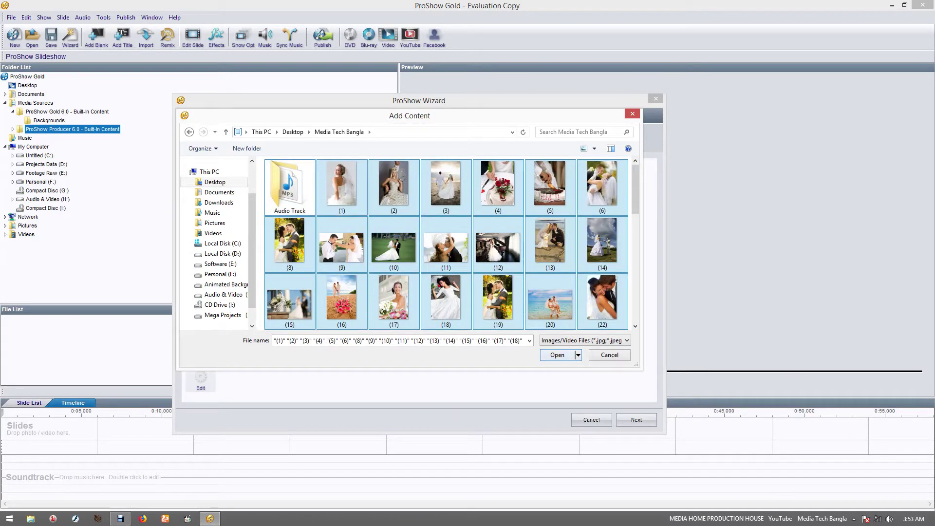
key("Return")
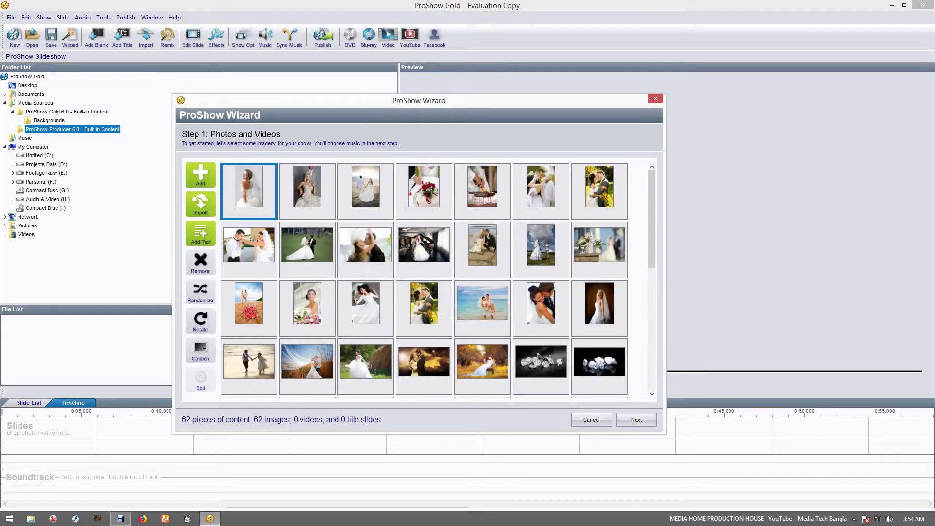
Look through the added wedding photos, checking individual thumbnails along the list.
left_click_drag(418, 100, 417, 119)
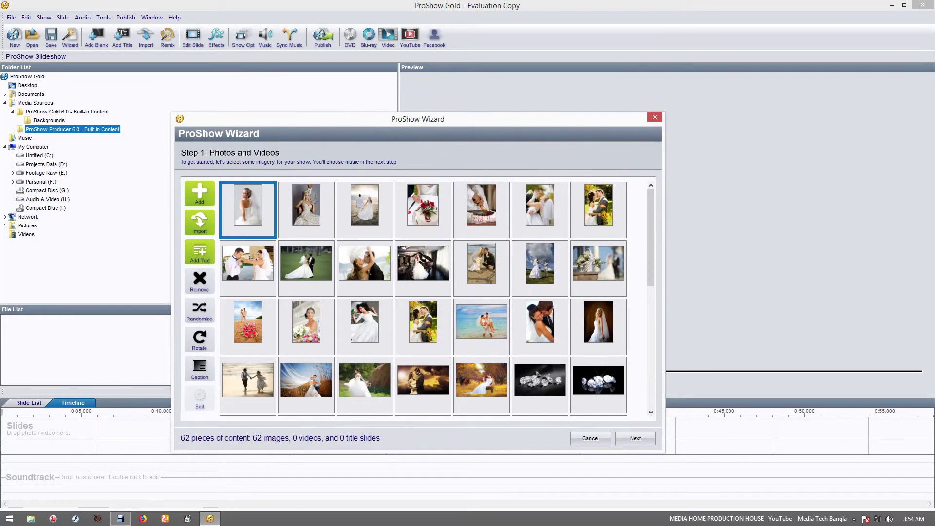
scroll(422, 297, "down", 3)
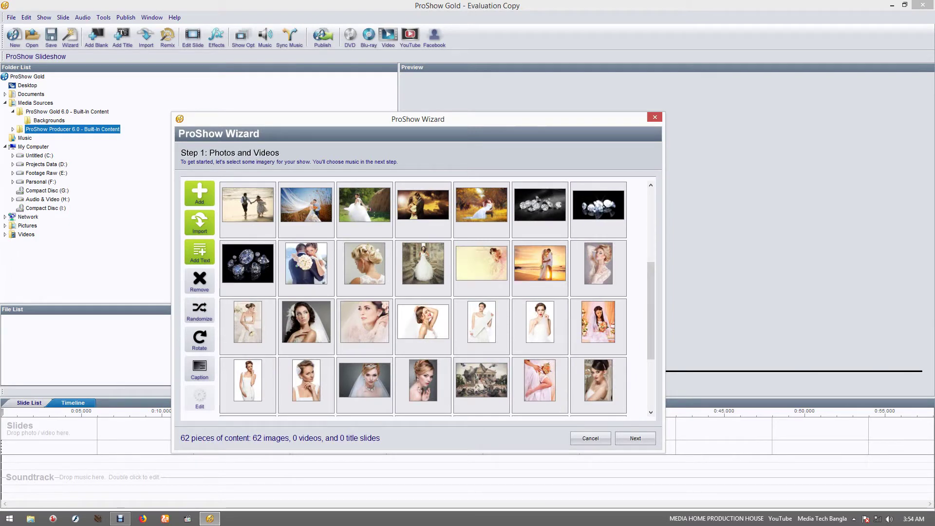
left_click(423, 267)
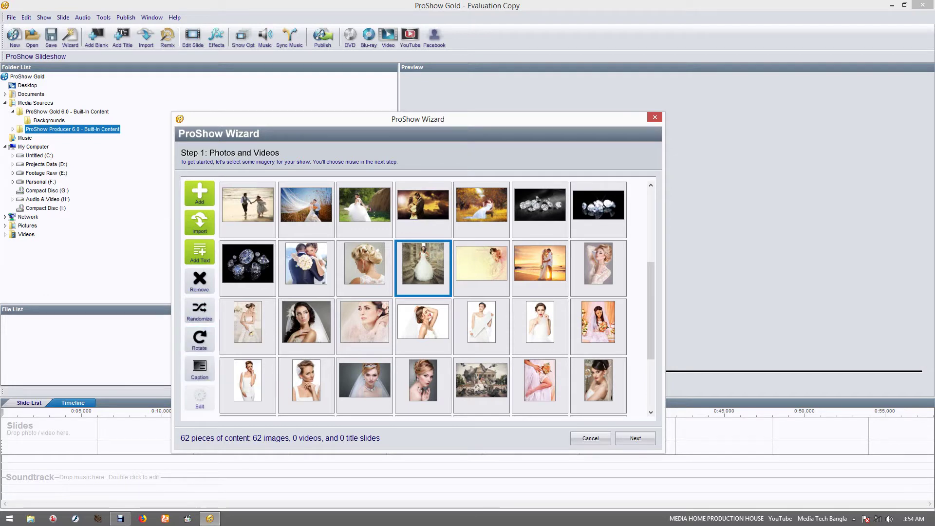
left_click(248, 210)
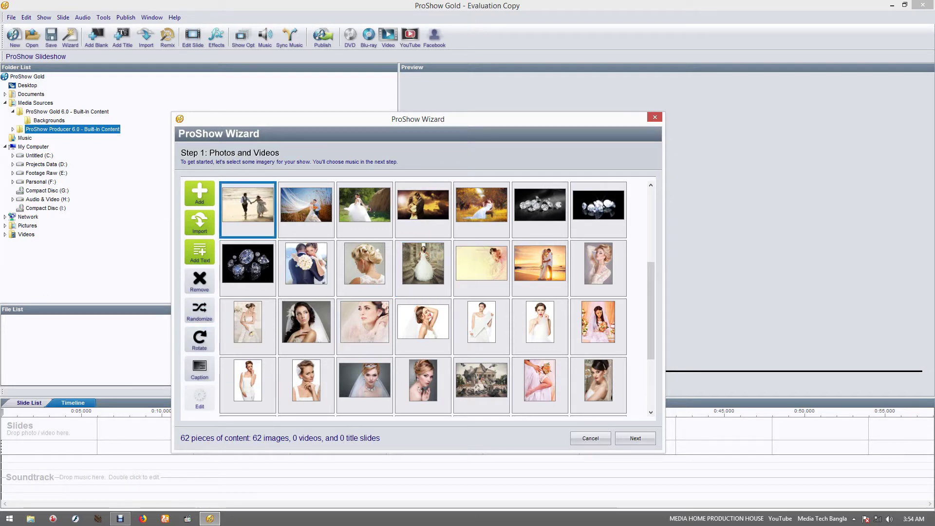
scroll(423, 298, "up", 3)
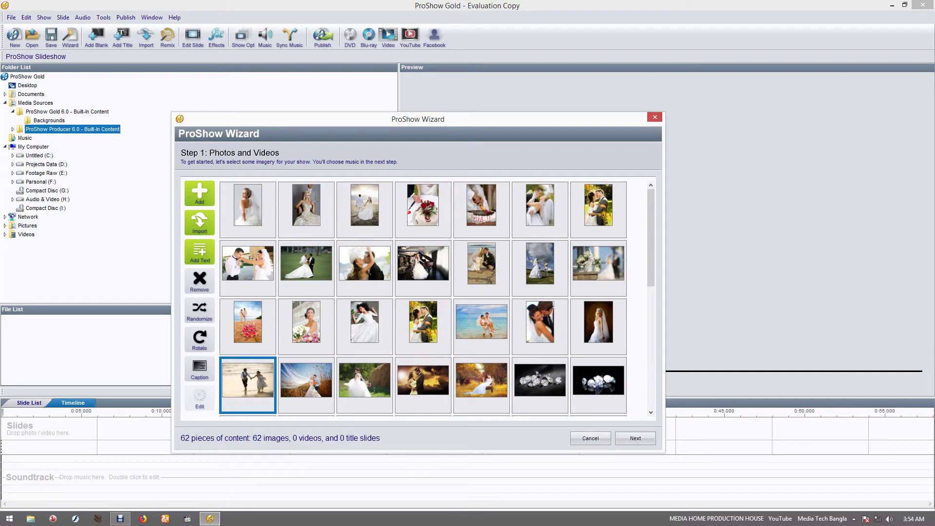
left_click(306, 210)
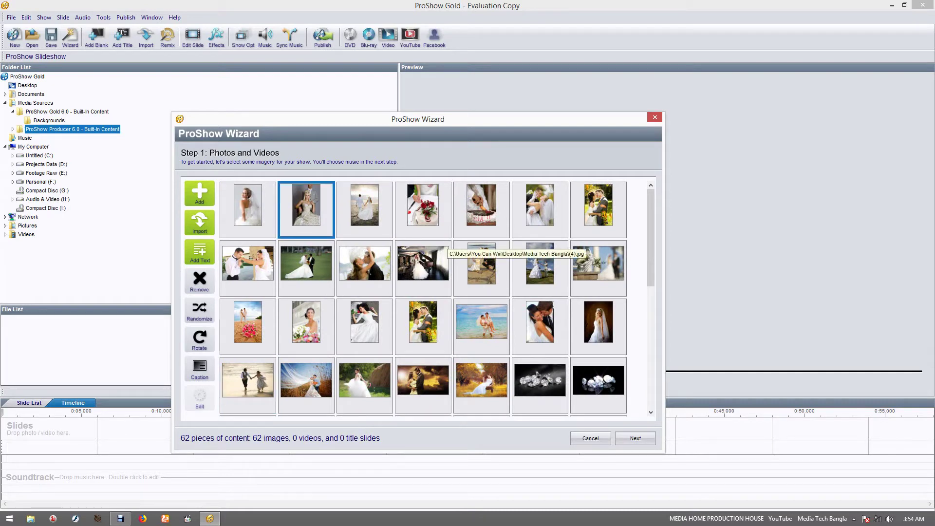
left_click(539, 380)
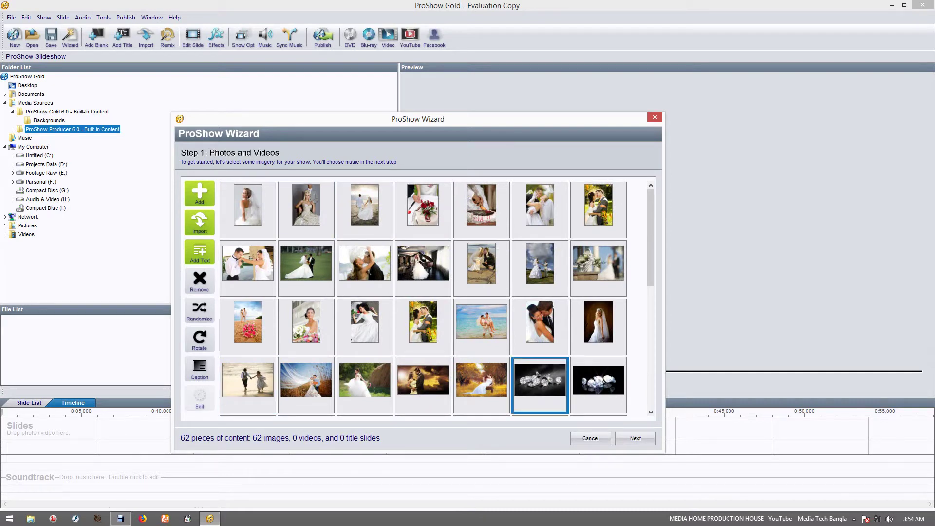
Remove the middle of the three diamond photos from the show content.
left_click(598, 380)
left_click_drag(650, 237, 651, 268)
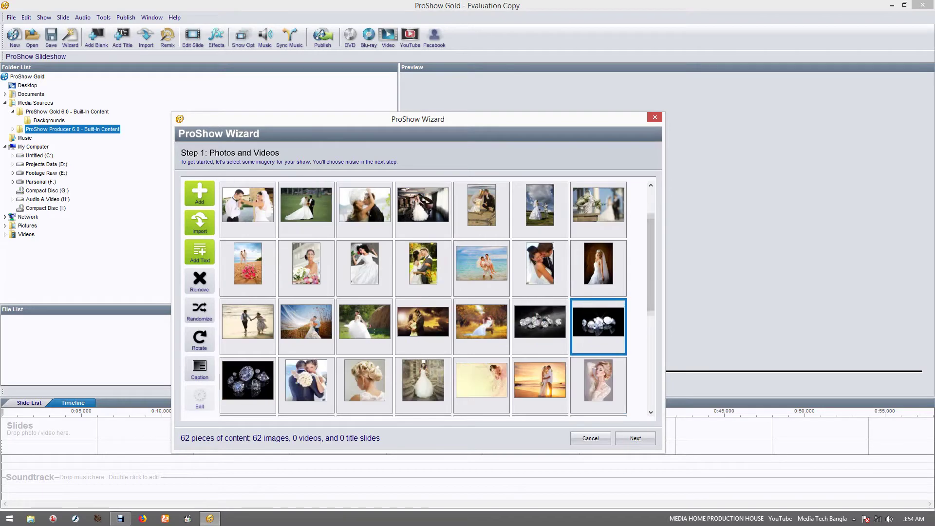
left_click(247, 384)
left_click(539, 326)
left_click(598, 326)
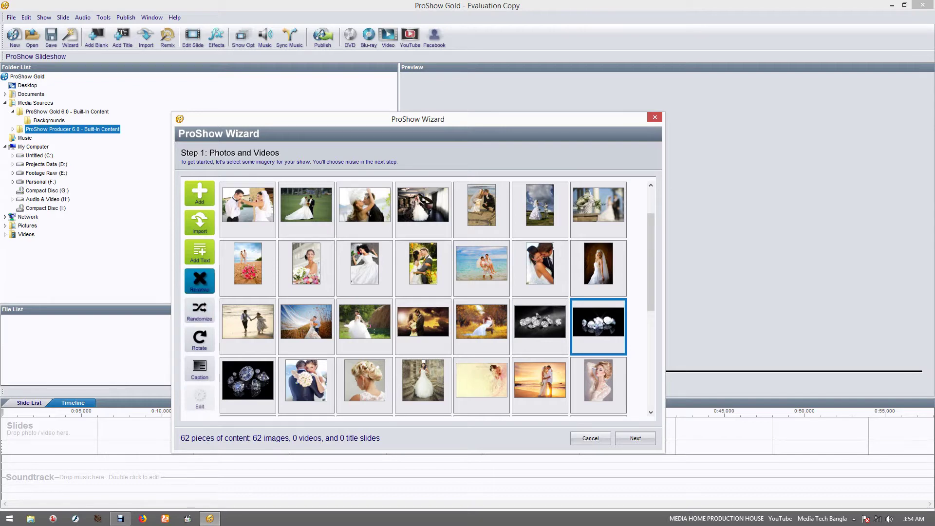
left_click(199, 280)
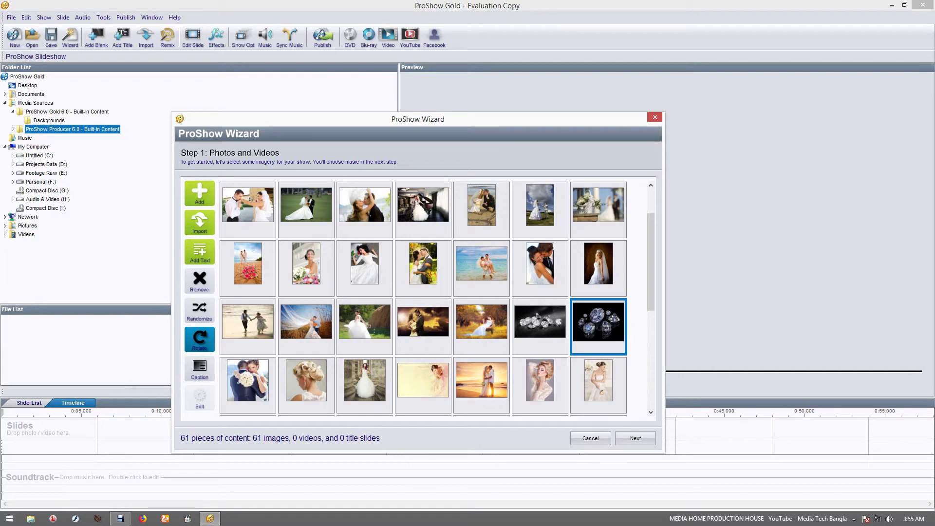
Rotate the photo of the bride seen from behind through a full turn back to upright.
left_click(306, 385)
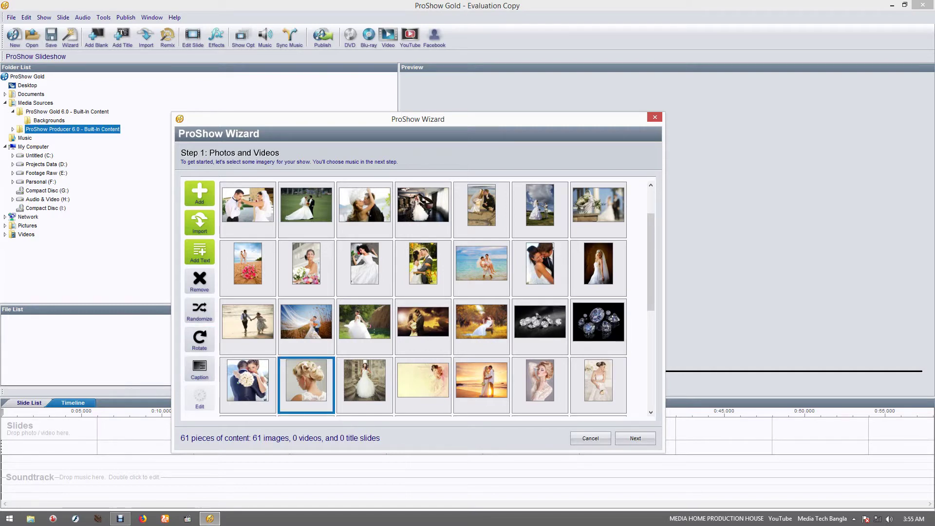
left_click(199, 338)
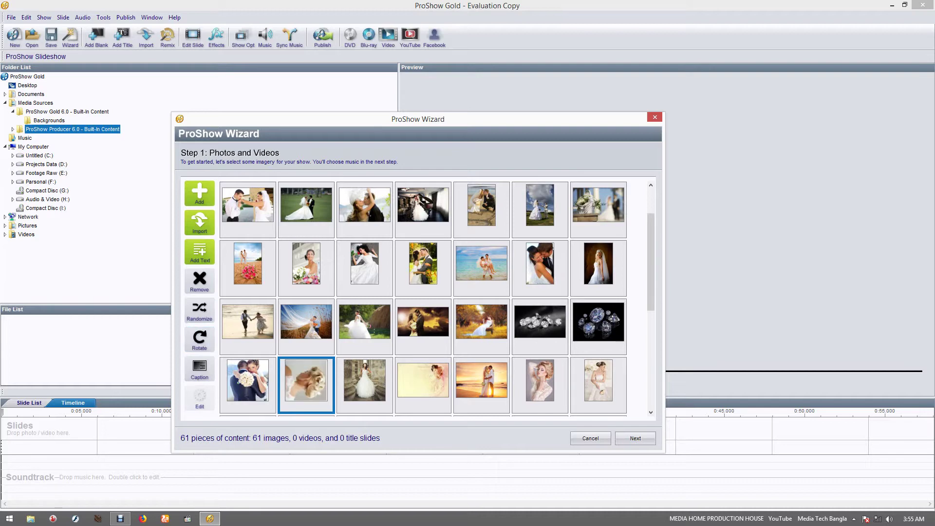
left_click(199, 340)
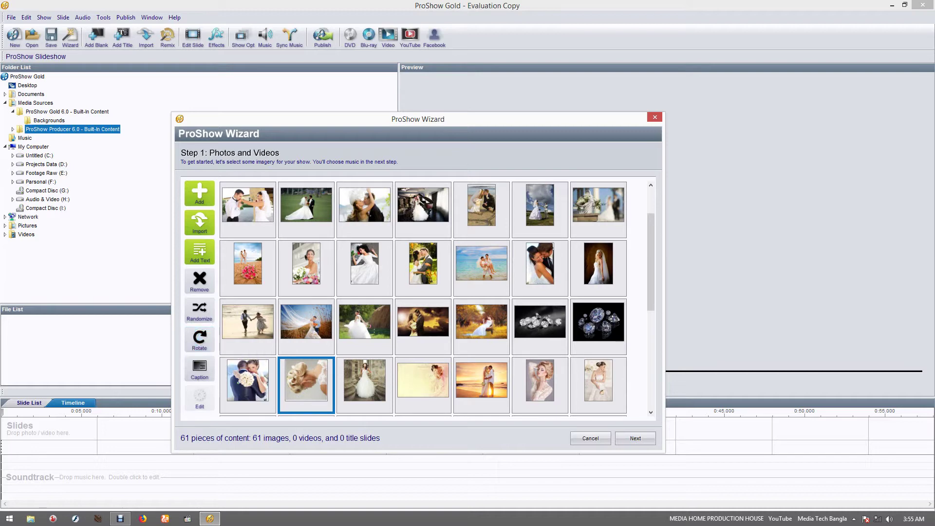
left_click(200, 338)
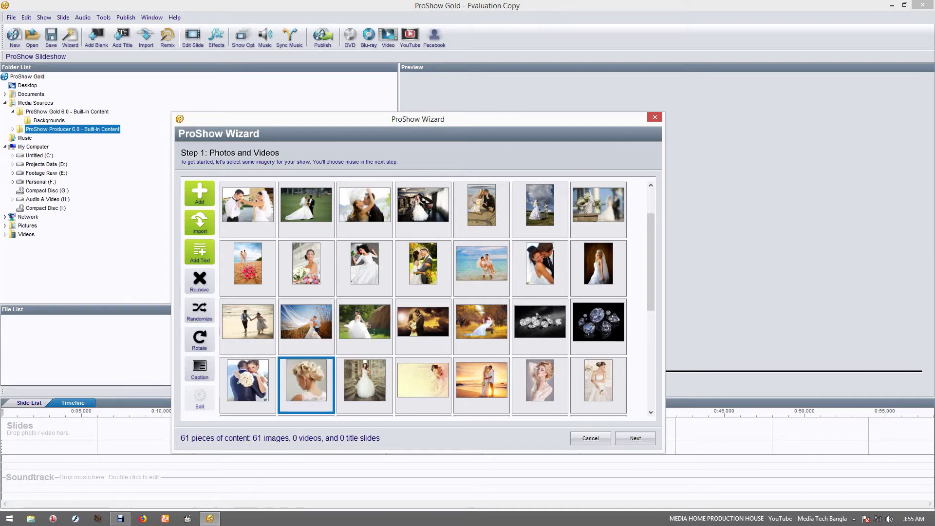
Add the caption "Media Tech Bangla" to the first photo, the bride in a long veil.
left_click(423, 327)
scroll(423, 327, "up", 1)
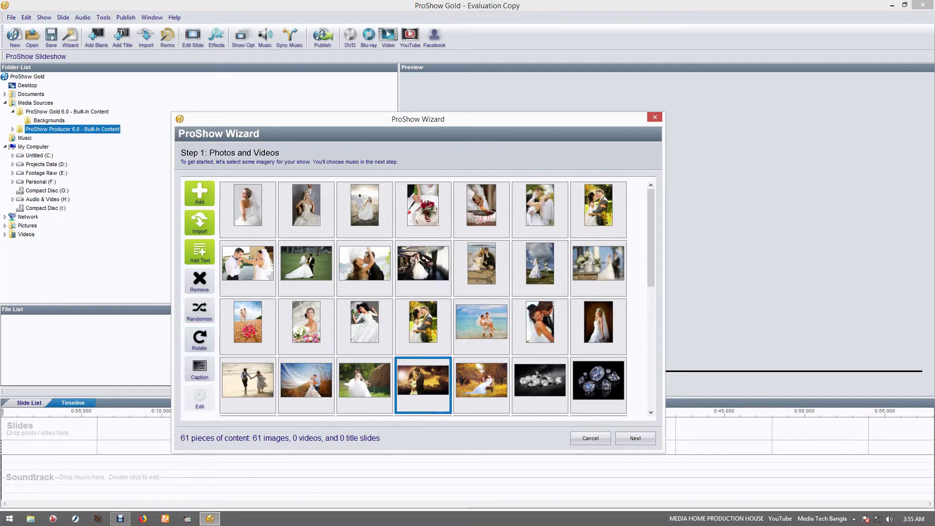
left_click(199, 368)
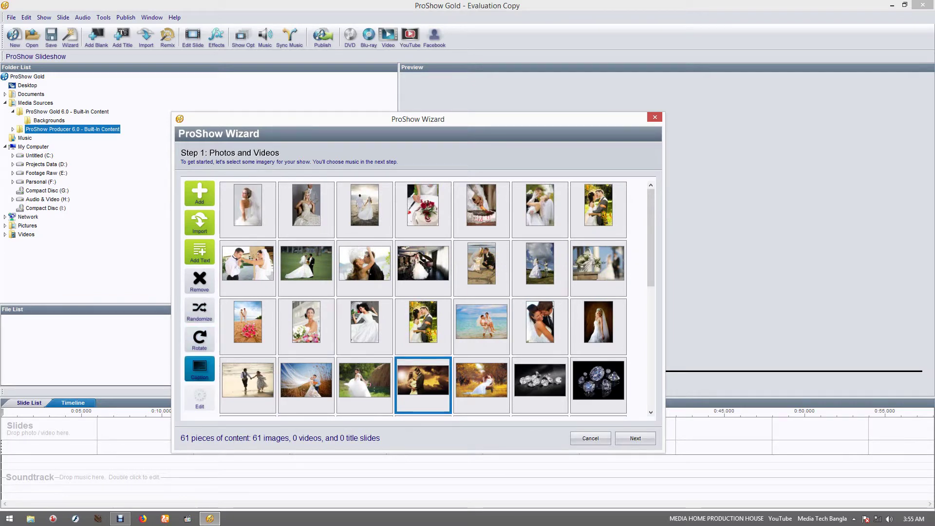
left_click(248, 209)
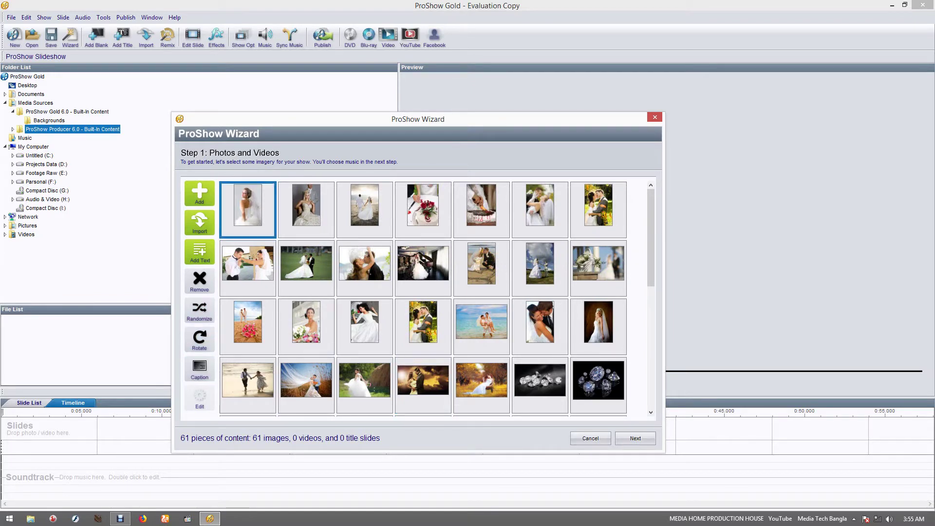
left_click(199, 366)
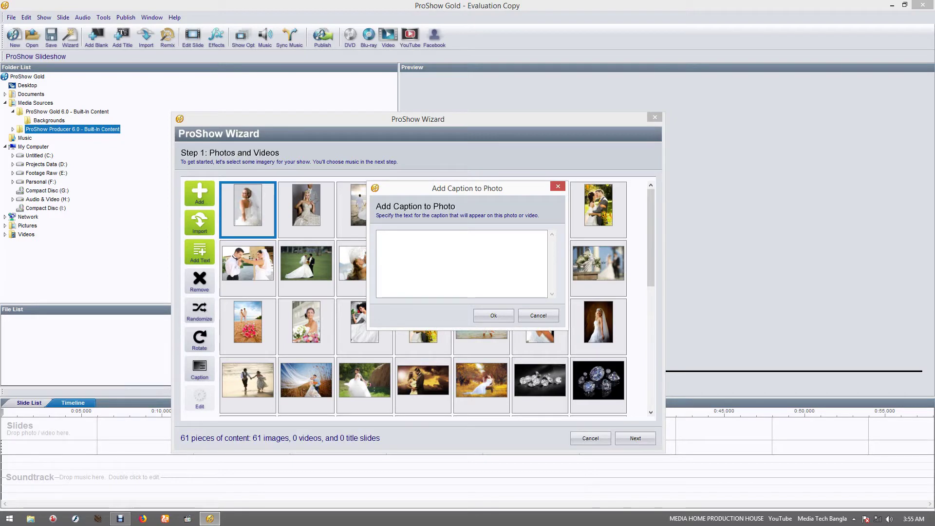
type("Media Tech")
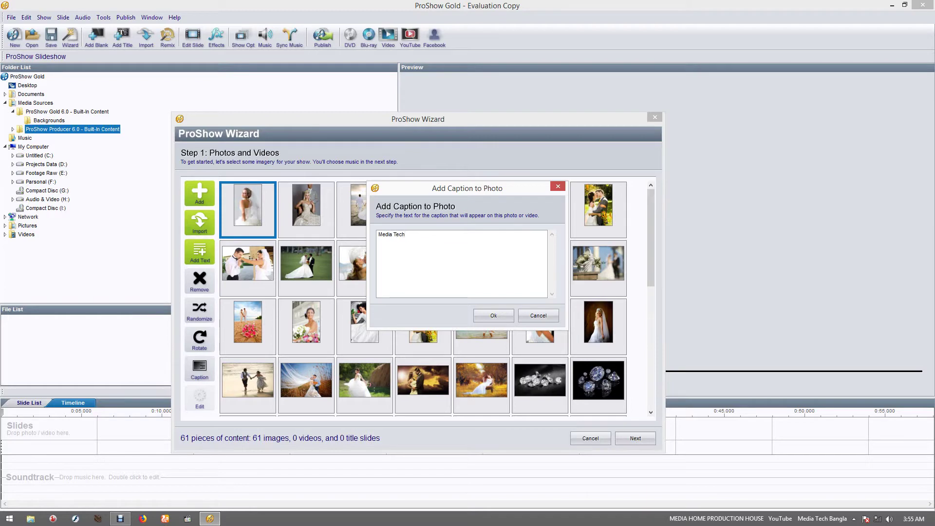
type(" Bangla")
left_click(493, 315)
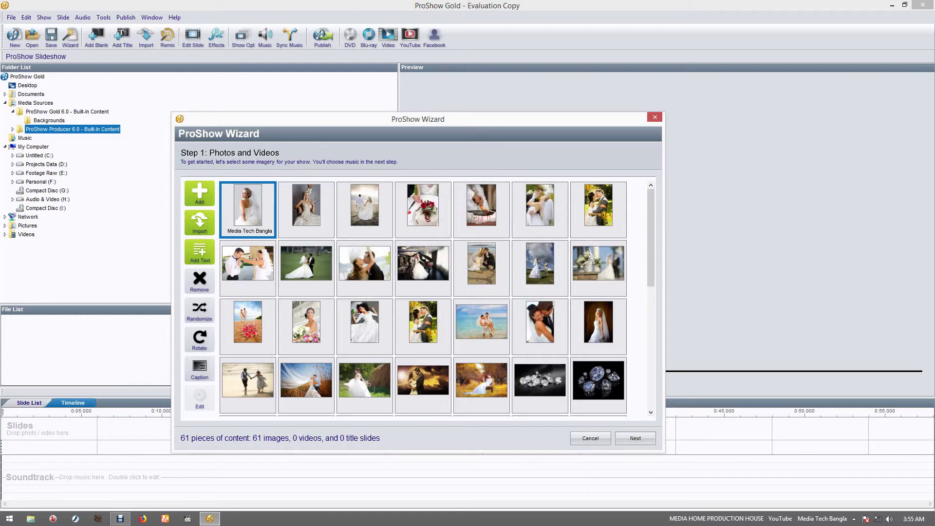
Add the caption "Happy Moments" to the second photo, the bride in a silver gown.
left_click(306, 210)
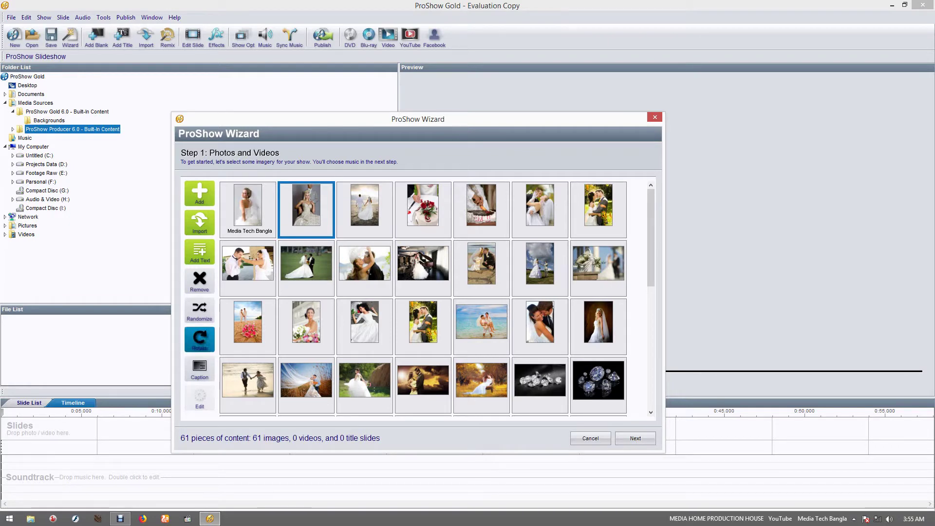
left_click(199, 369)
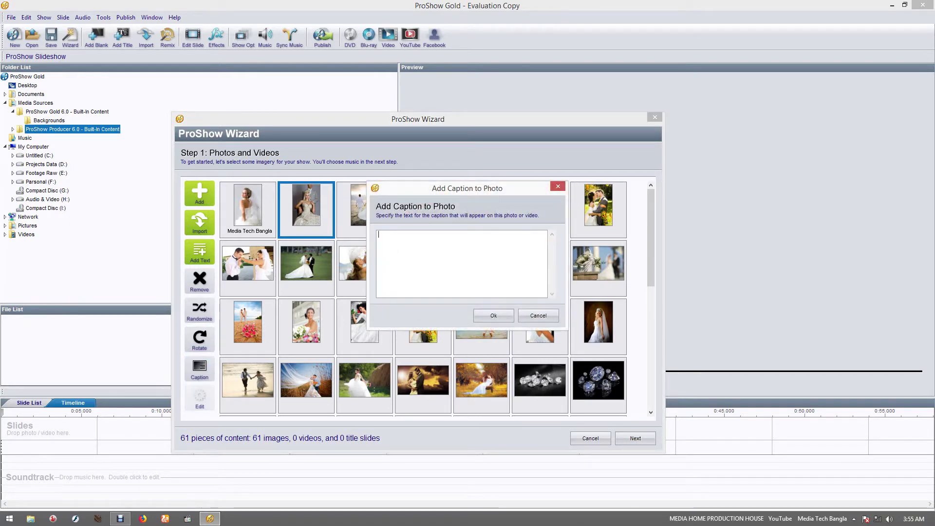
type("Happ")
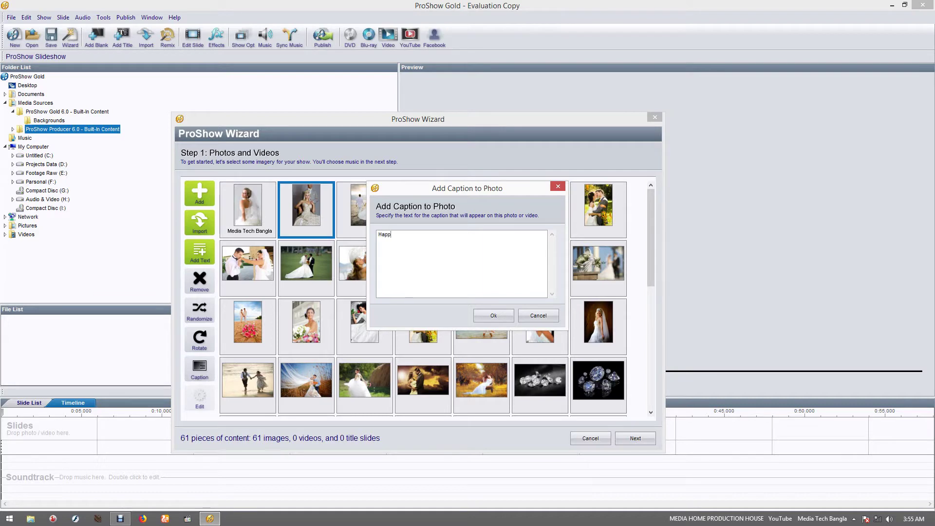
type("y M")
type("oments")
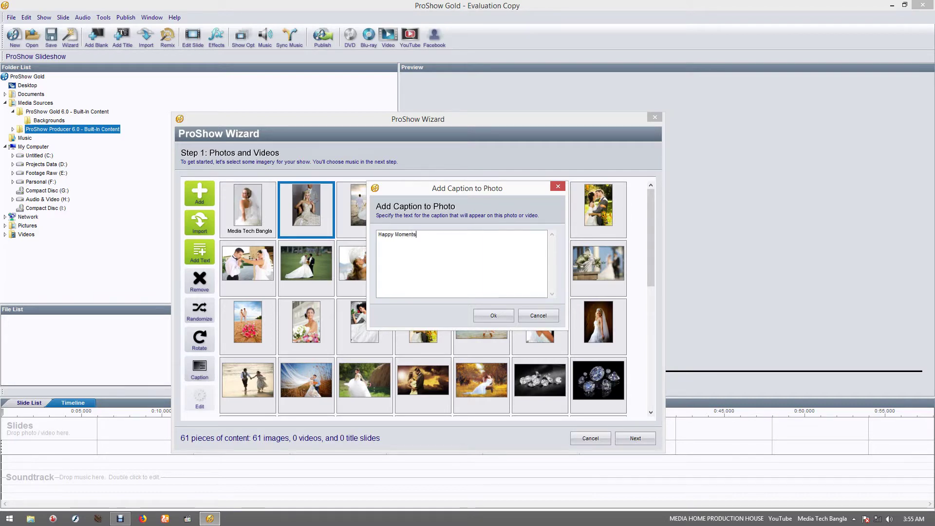
left_click(493, 316)
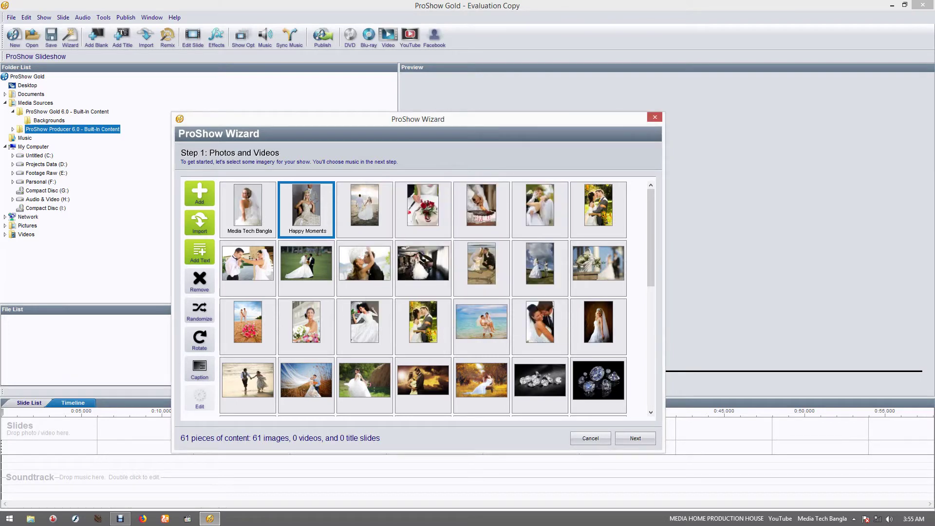
left_click(247, 210)
left_click(306, 210)
scroll(423, 297, "down", 5)
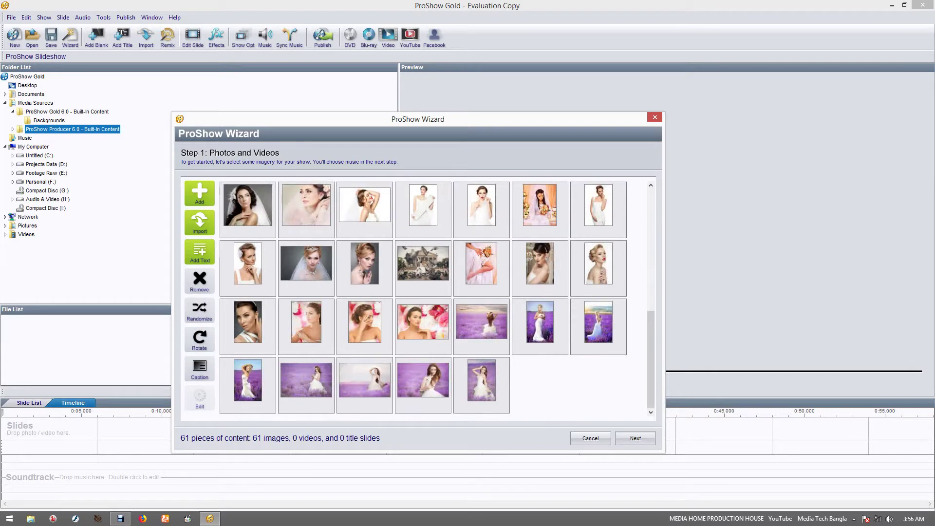
scroll(422, 297, "up", 5)
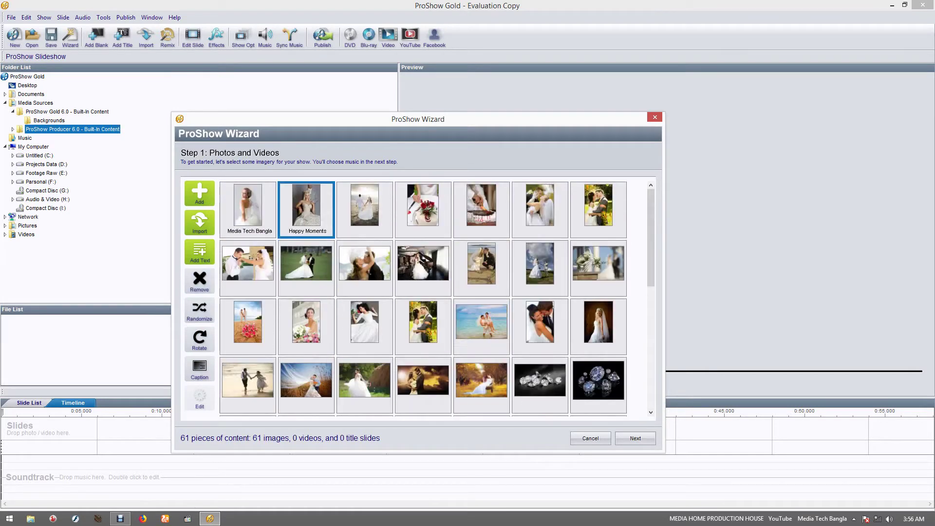
left_click(247, 209)
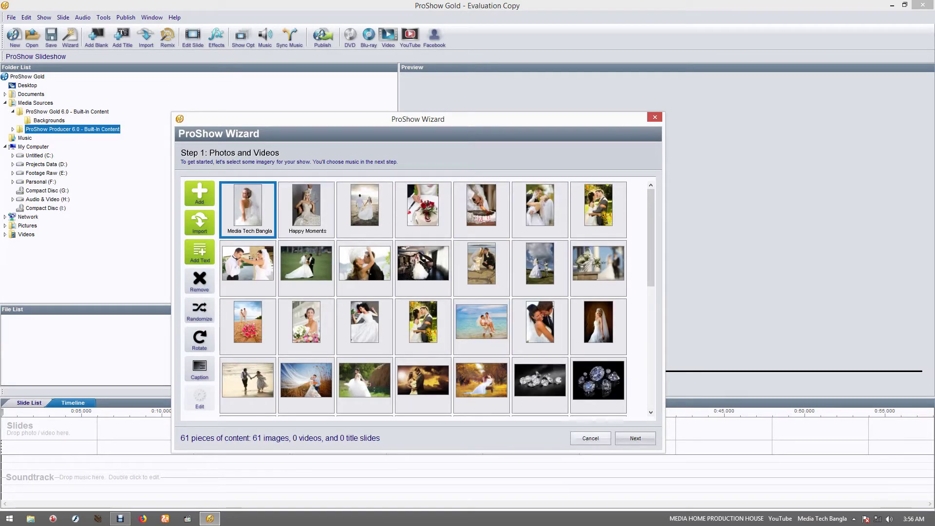
Move on to the music stage and add Free_After_Effects_Intro__-The_Savior_-_Film_Trailer from the Audio Track folder inside Media Tech Bangla on the Desktop.
left_click(634, 438)
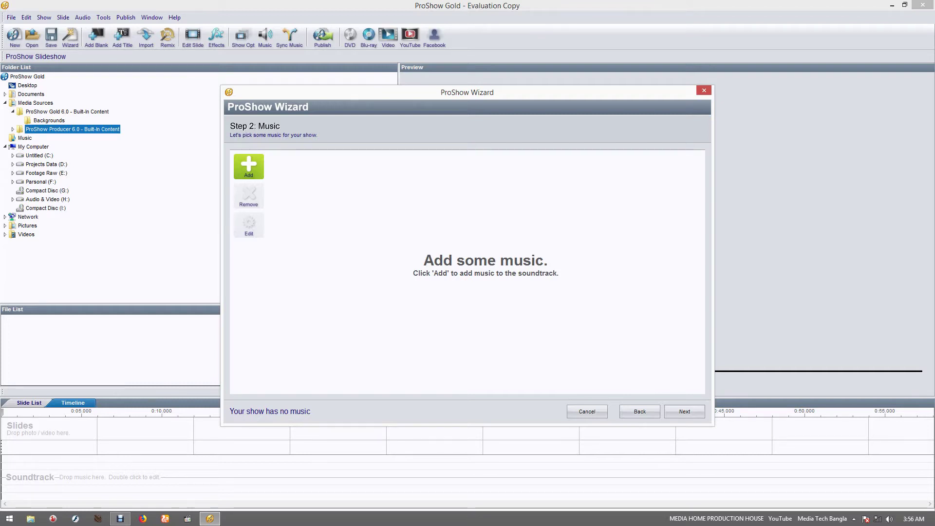
left_click(248, 165)
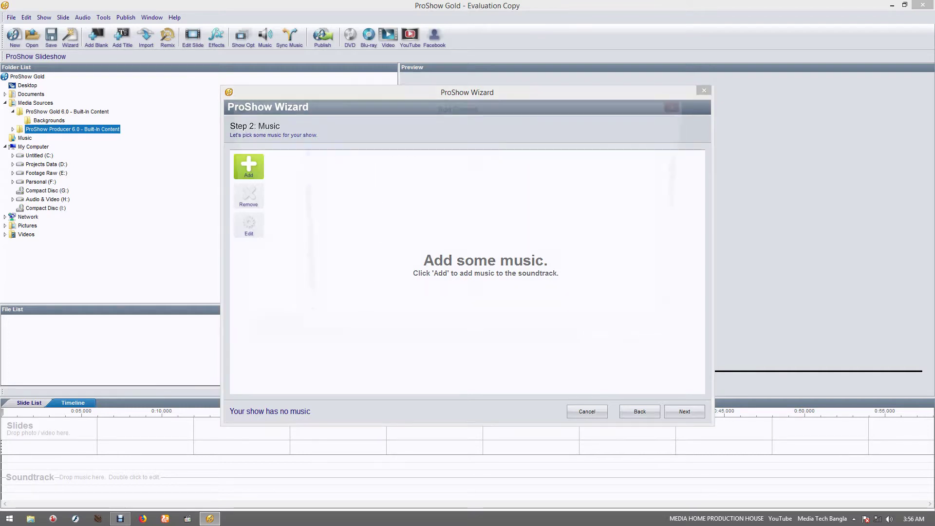
left_click(263, 173)
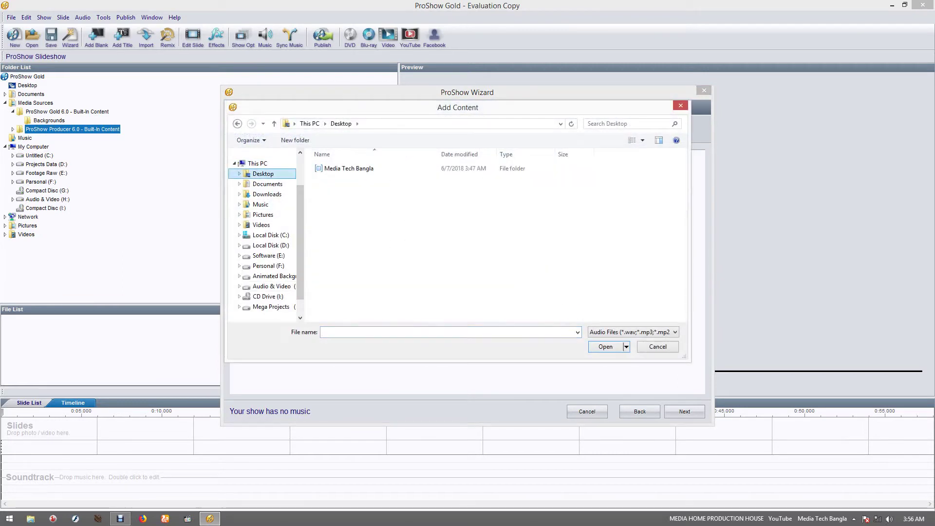
double_click(341, 167)
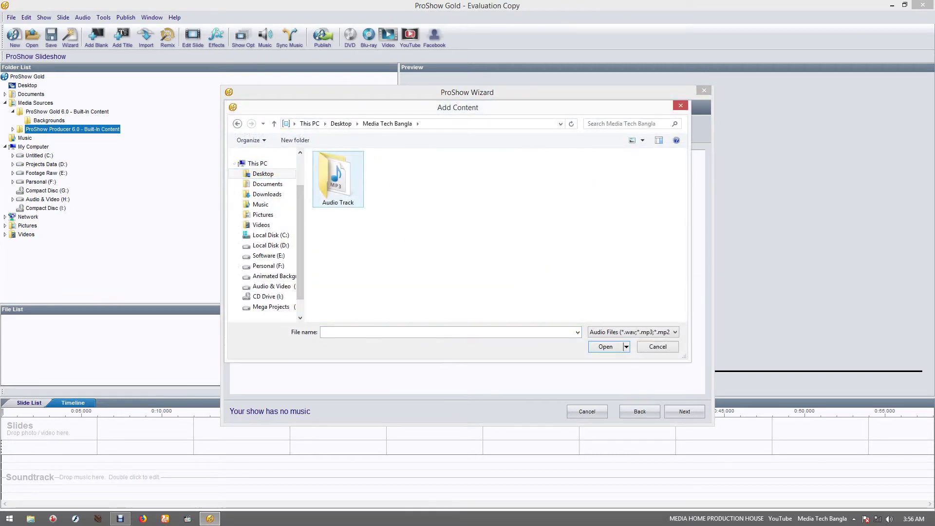
double_click(338, 178)
left_click(350, 167)
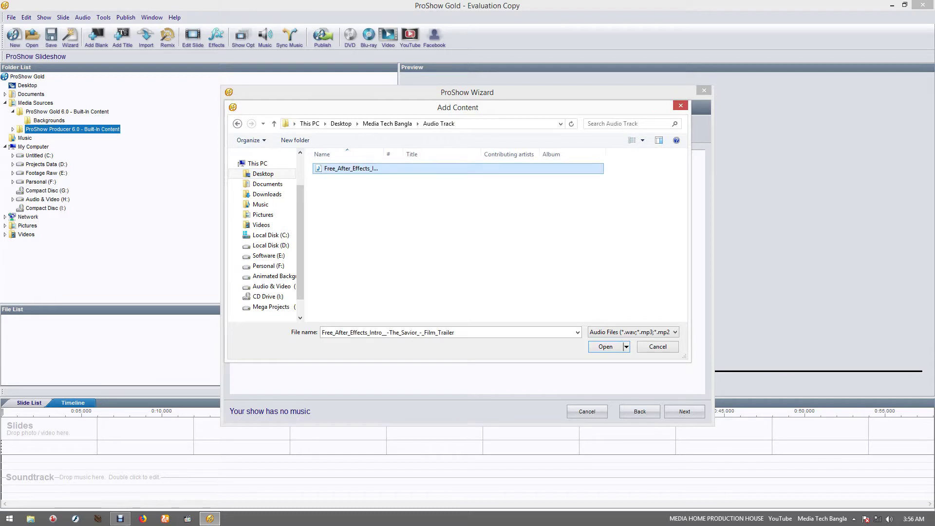
key("Return")
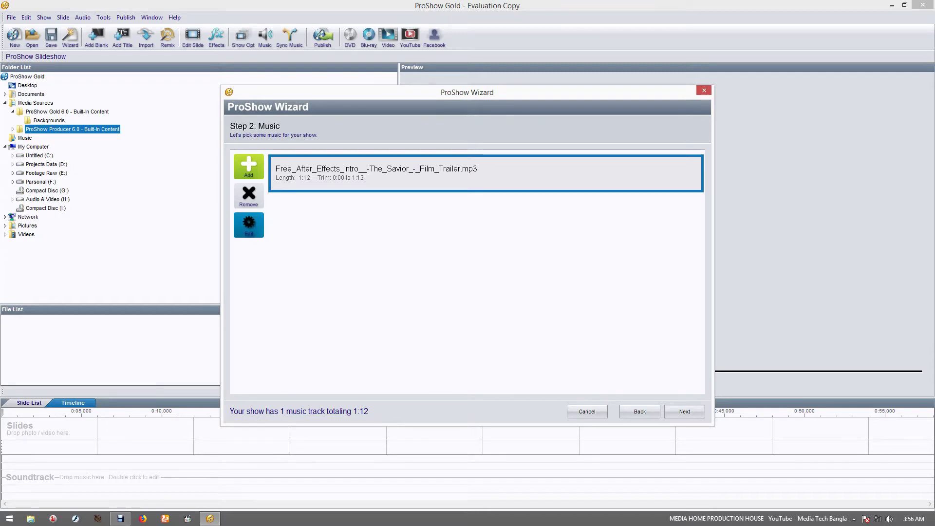
Trim the quiet opening of the music track so it starts at about 1.984 s.
left_click(249, 224)
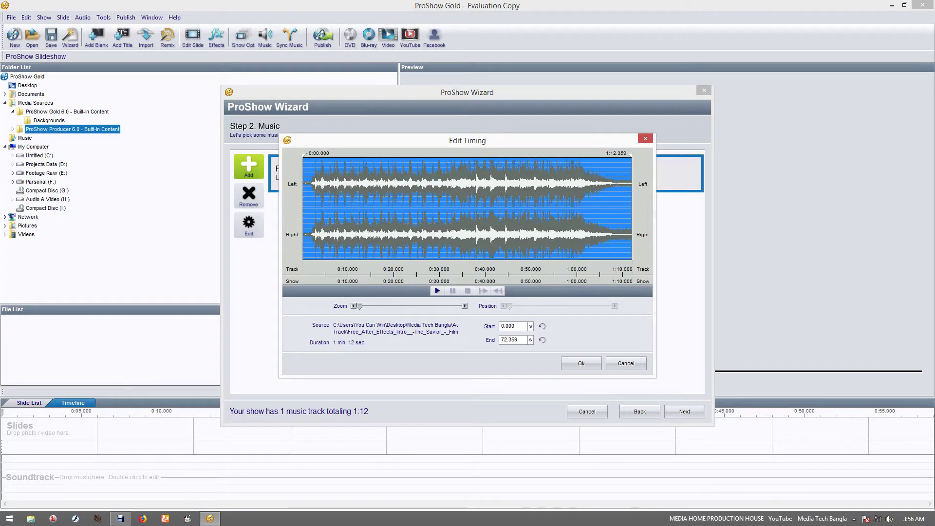
scroll(467, 209, "up", 1)
scroll(467, 210, "up", 2)
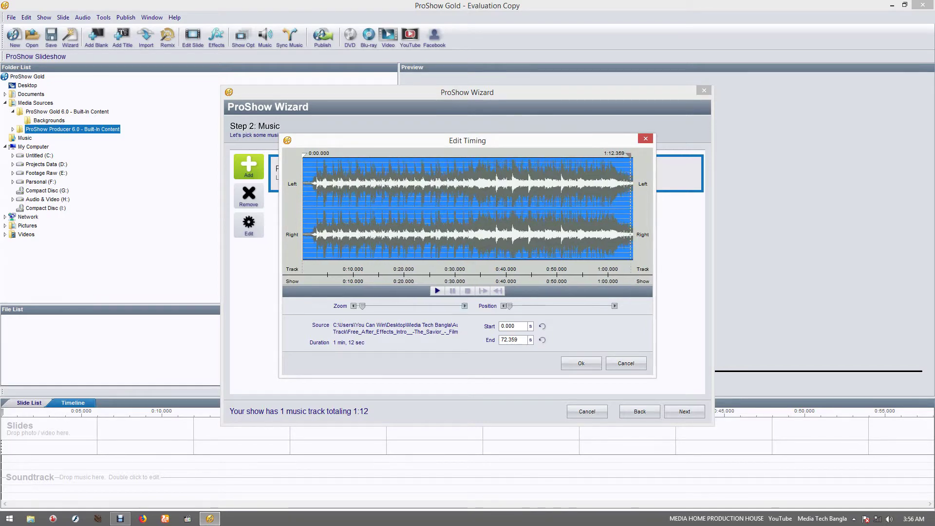
scroll(467, 209, "up", 5)
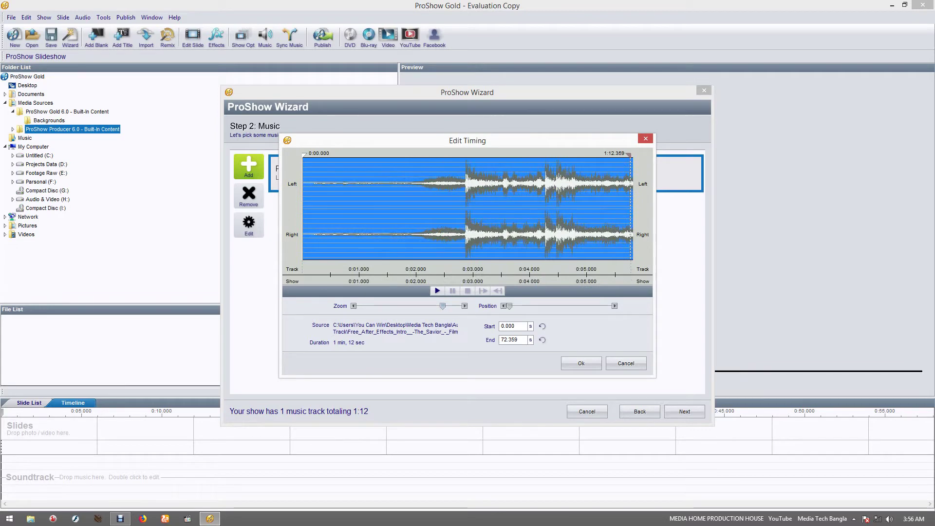
left_click_drag(303, 155, 389, 155)
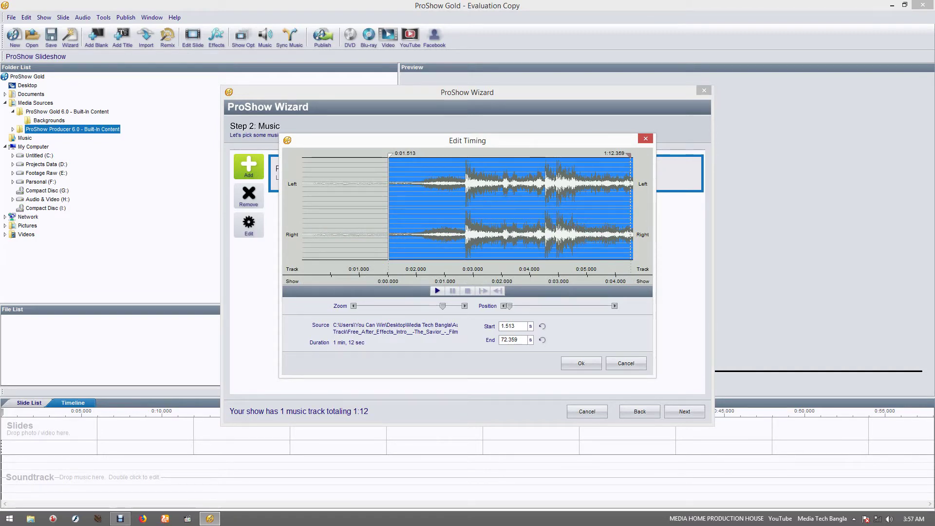
scroll(467, 208, "right", 2)
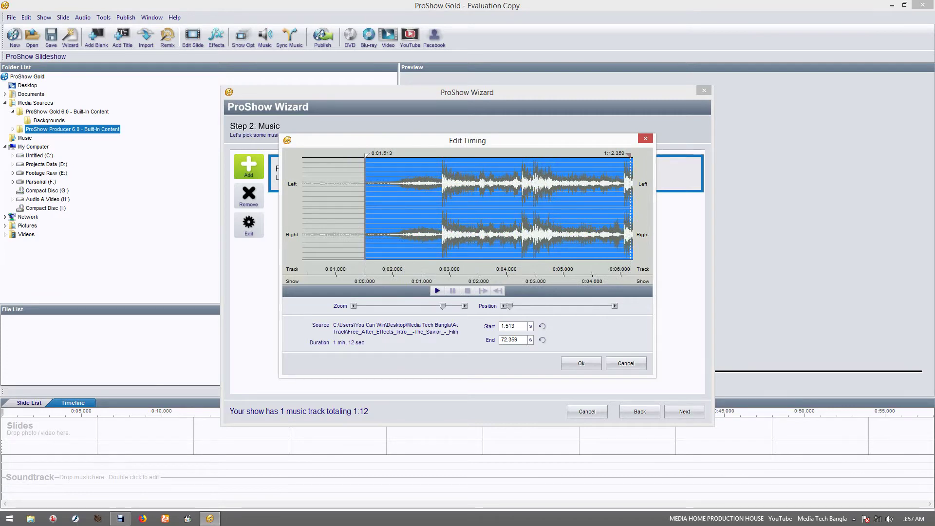
left_click_drag(366, 154, 392, 155)
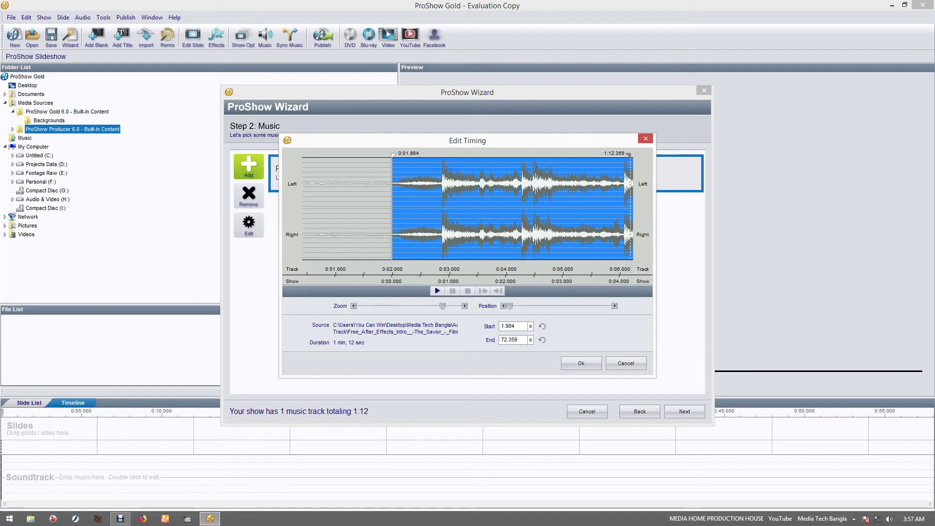
left_click(581, 363)
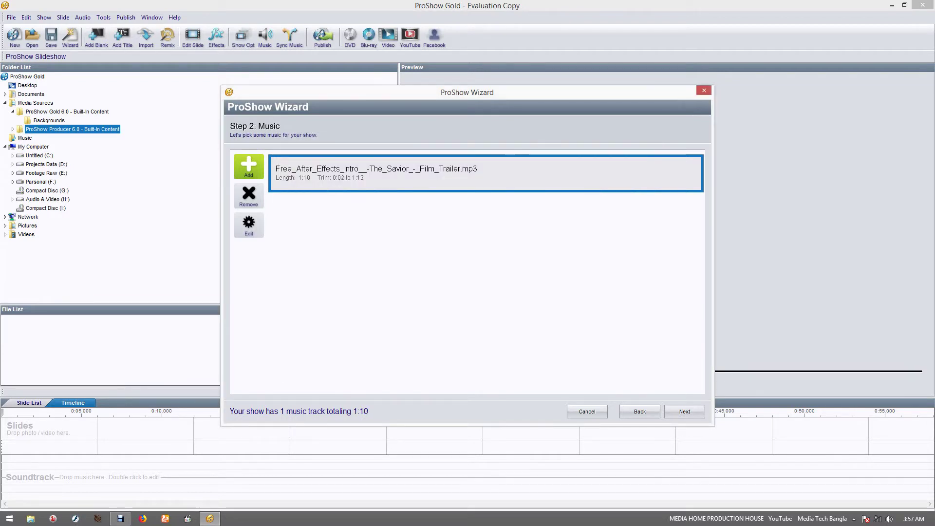
Choose the All Effects theme for the show and proceed to the final details.
left_click(684, 411)
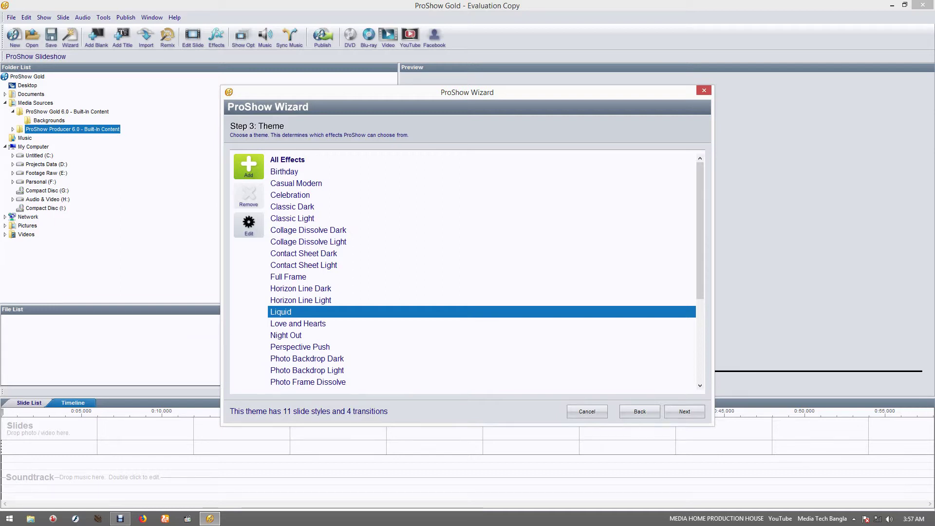
left_click(284, 172)
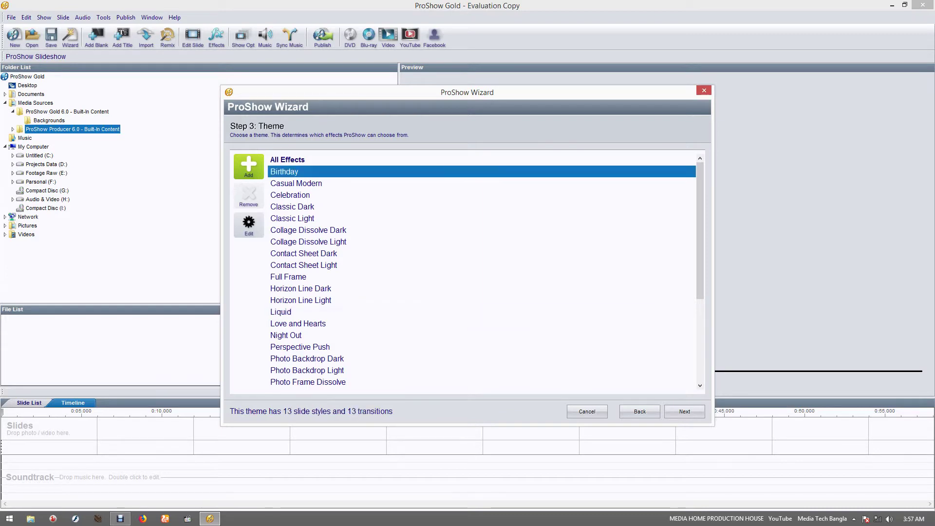
scroll(482, 271, "down", 4)
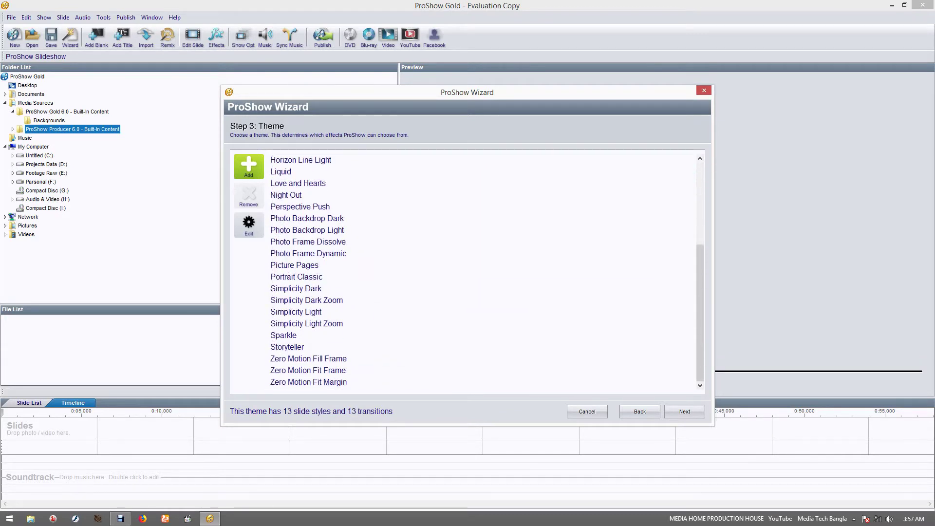
scroll(463, 270, "up", 4)
left_click(287, 160)
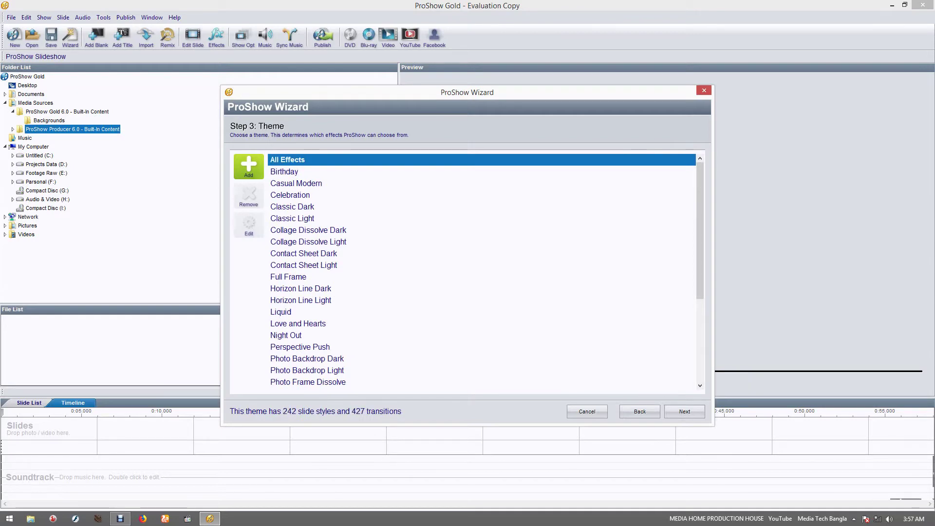
left_click(684, 412)
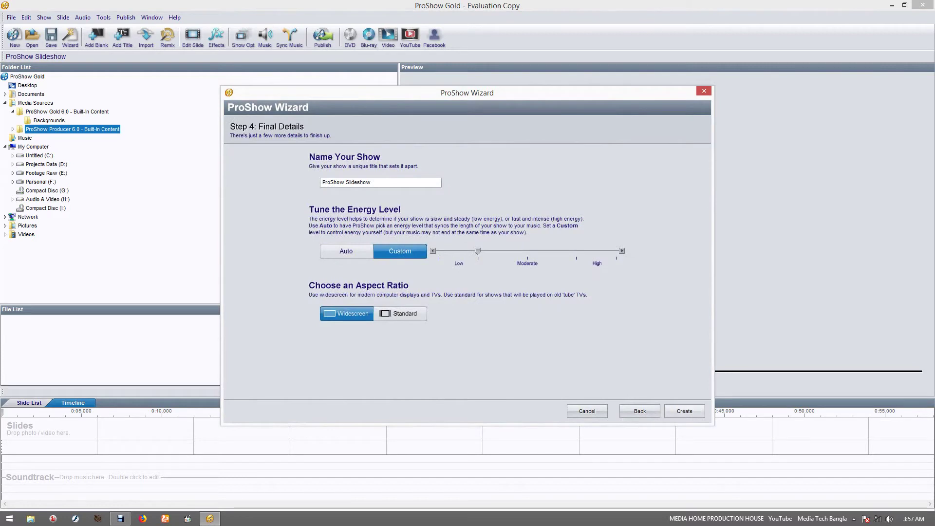
Name the show MEDIA TECH BANGLA.
left_click_drag(467, 93, 453, 95)
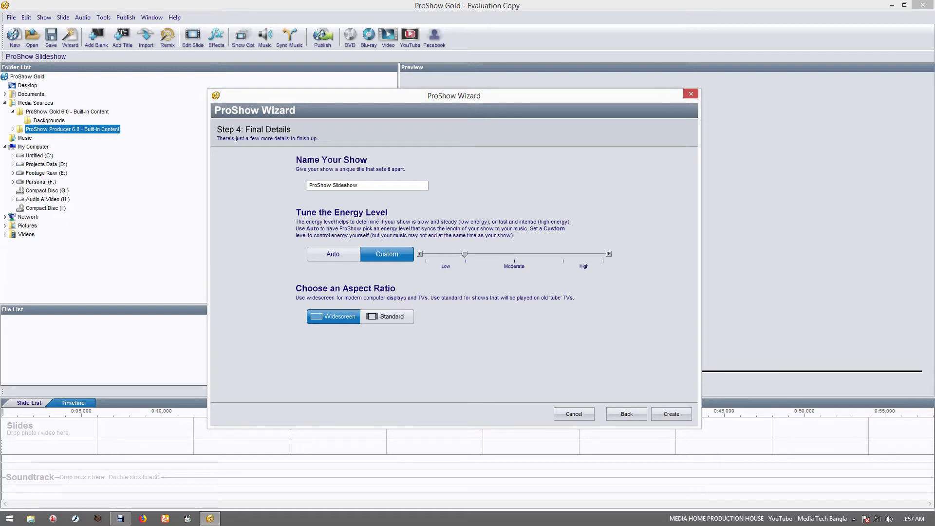
key("ctrl+a")
type("MEDIA TECH BANGLS")
key("shift+Left")
type("A")
Use a custom energy level for the show and raise it to the high end of the scale.
left_click(332, 254)
left_click(387, 254)
left_click_drag(464, 254, 603, 254)
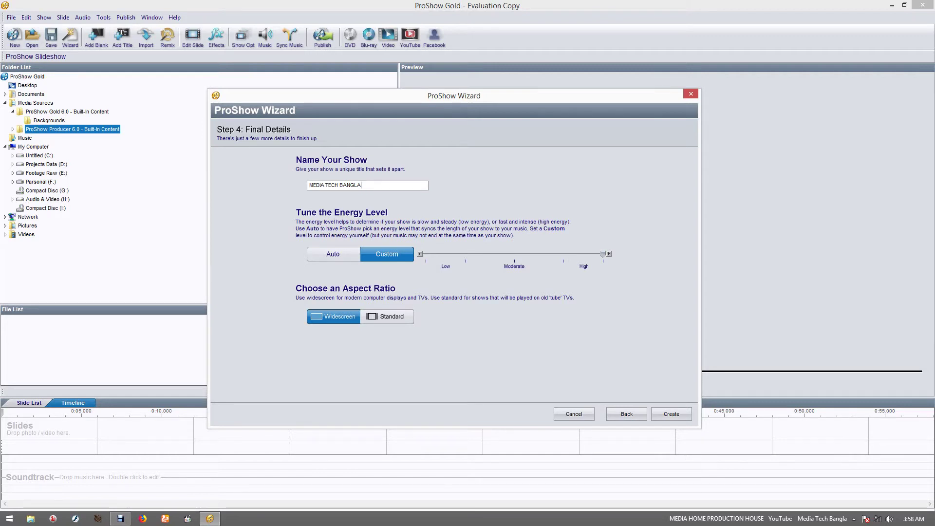
left_click(386, 316)
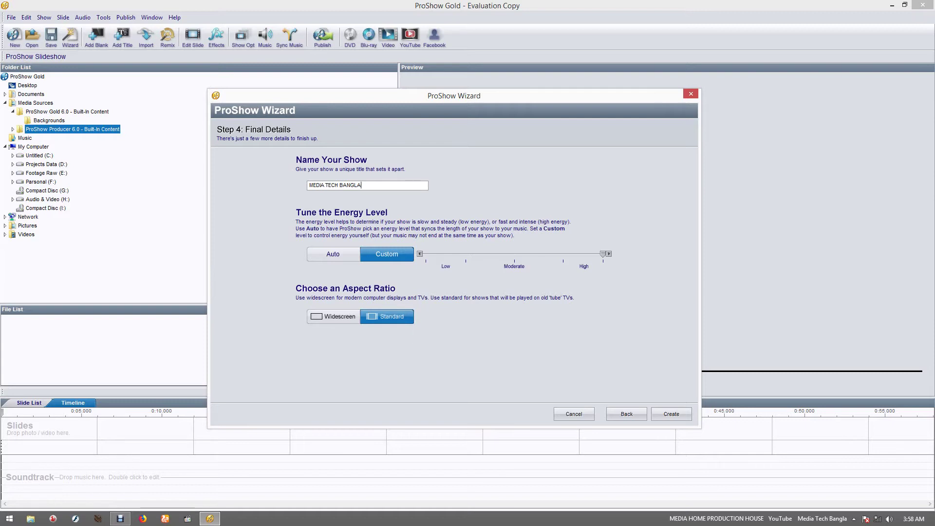
left_click(333, 316)
left_click(387, 316)
left_click(333, 316)
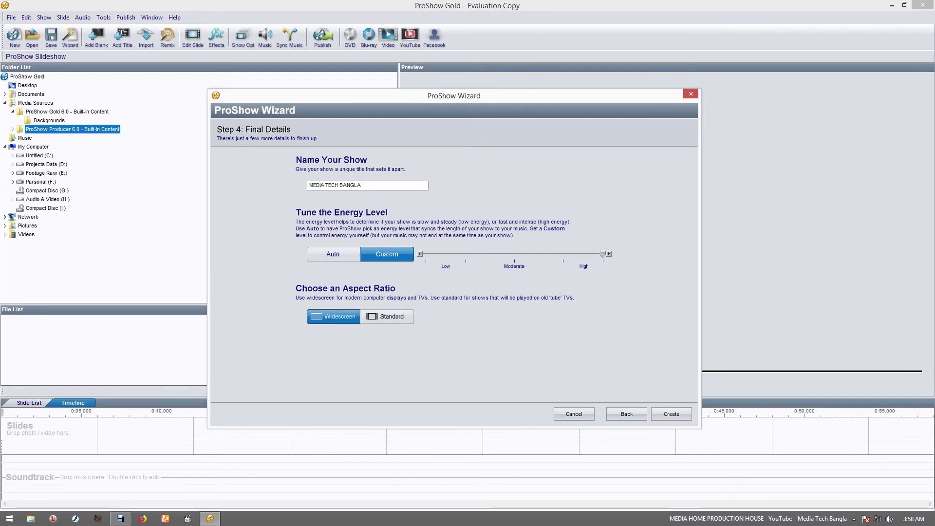
Create the show from the wizard settings and stop its preview playback.
left_click(671, 414)
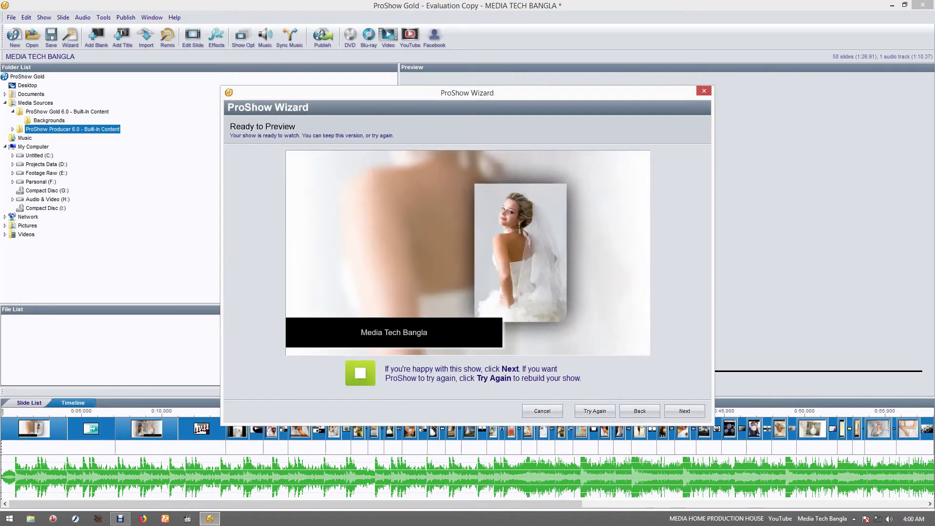
left_click_drag(467, 93, 394, 83)
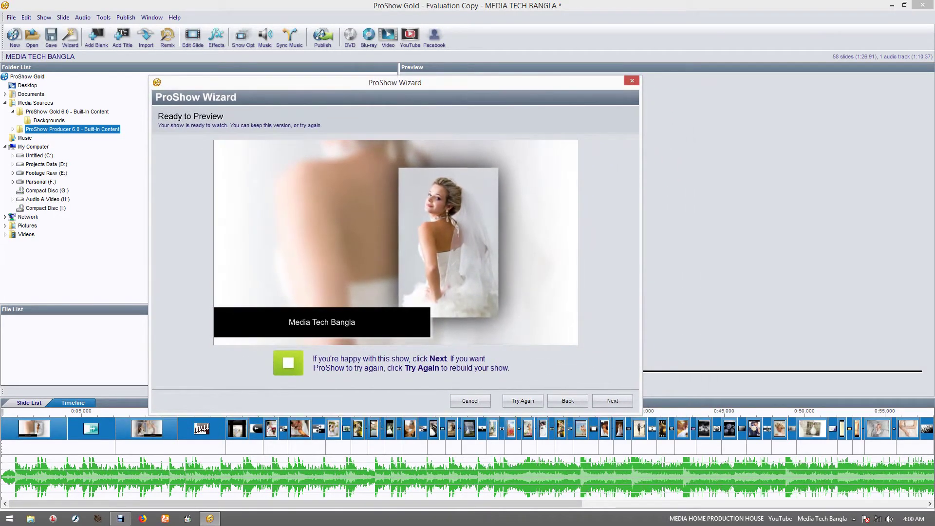
left_click(287, 362)
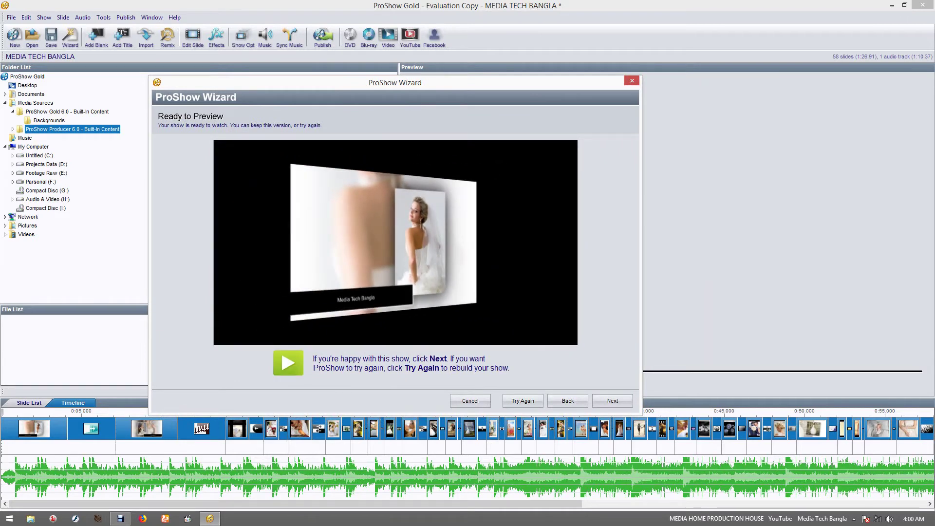
left_click_drag(395, 82, 404, 96)
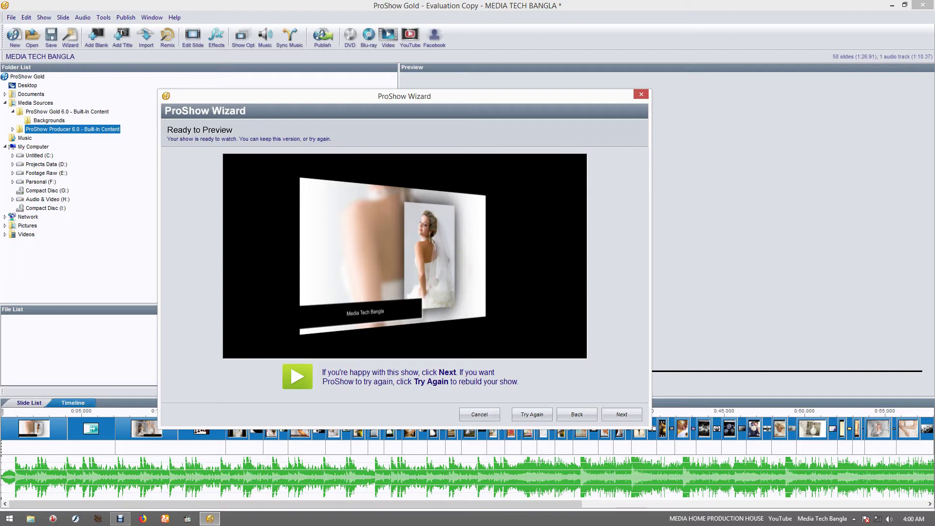
left_click_drag(404, 96, 385, 93)
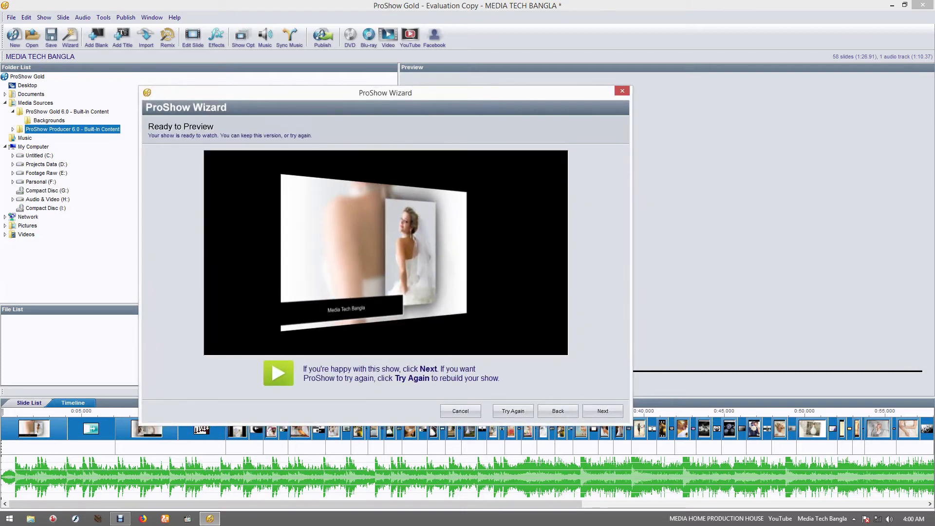
Keep the generated show, close the wizard and scrub back and forth through the timeline to review the slides.
left_click(602, 410)
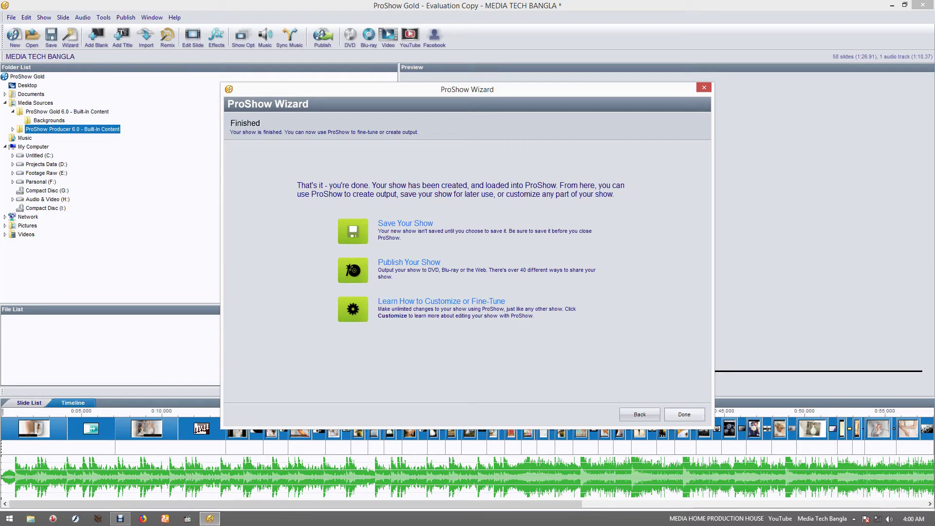
left_click(684, 414)
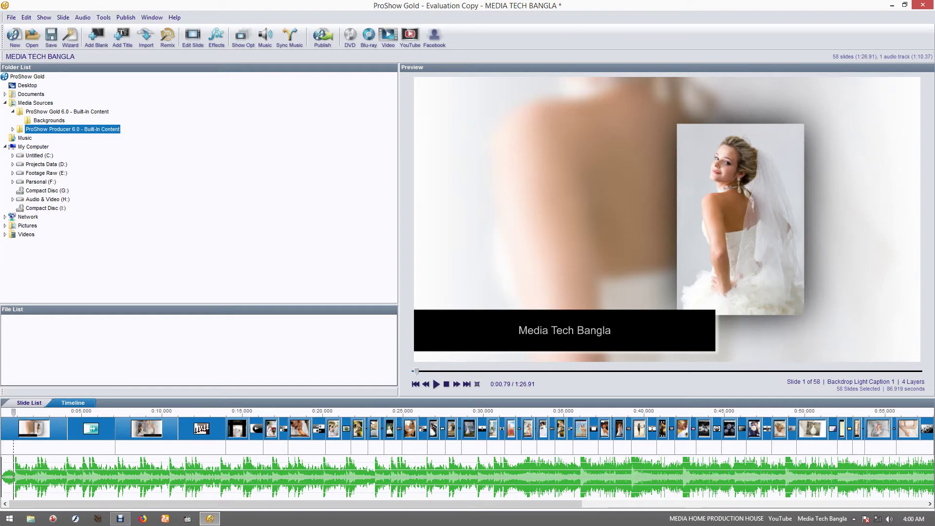
left_click(82, 411)
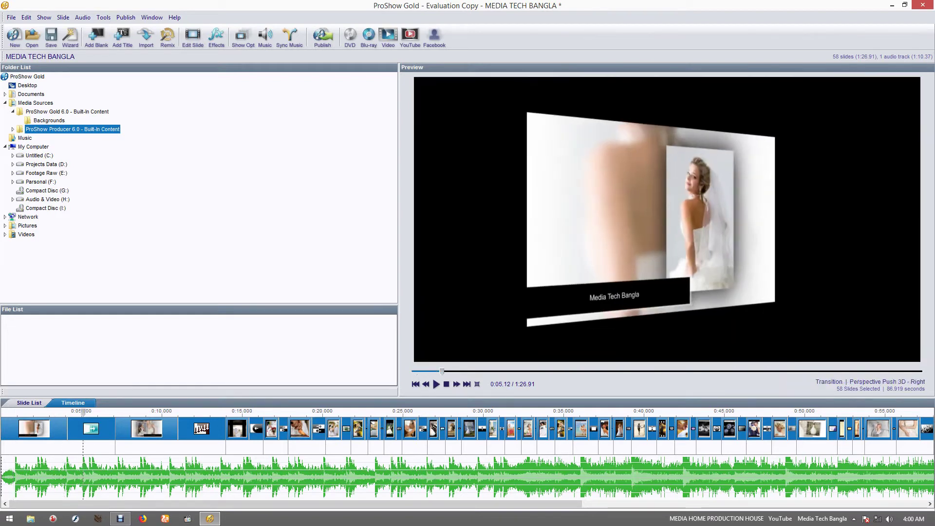
left_click_drag(83, 412, 219, 412)
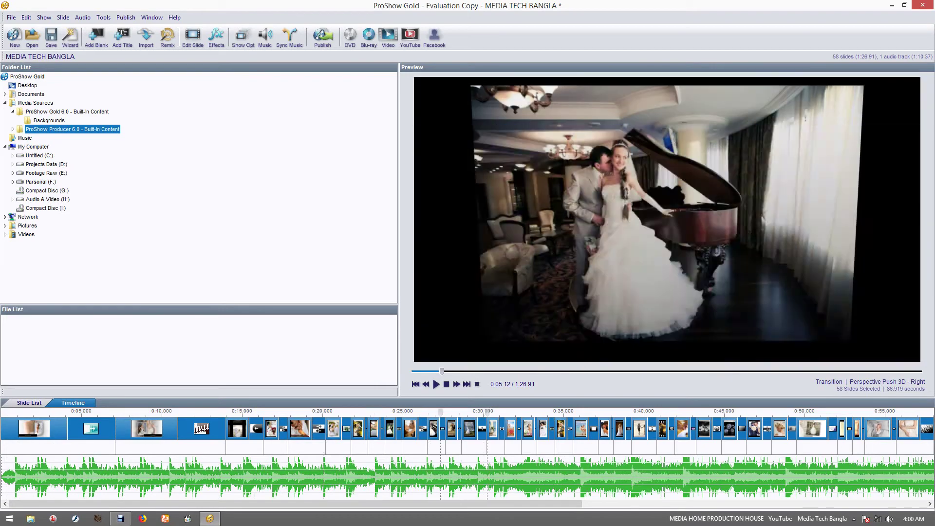
left_click_drag(313, 412, 99, 412)
key("space")
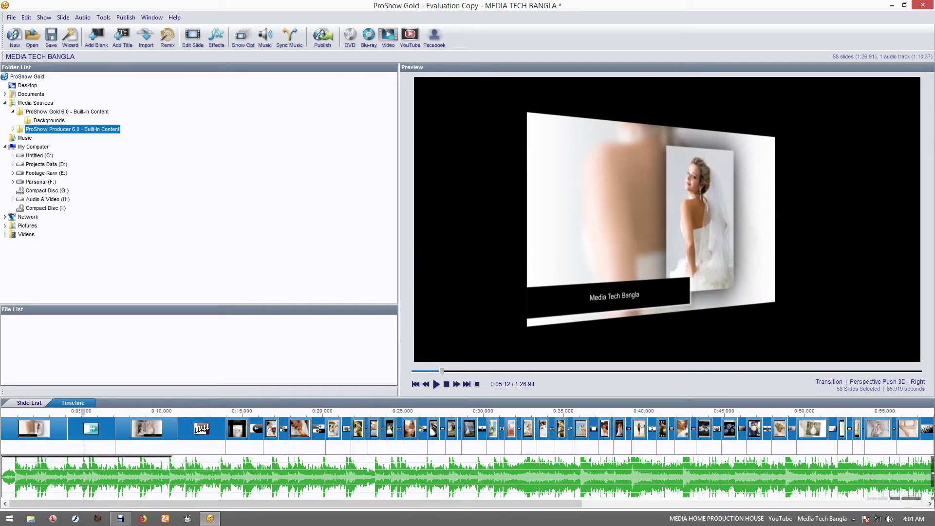
Hide the Text Strip layer on slide 1 and accept the slide options.
left_click(33, 411)
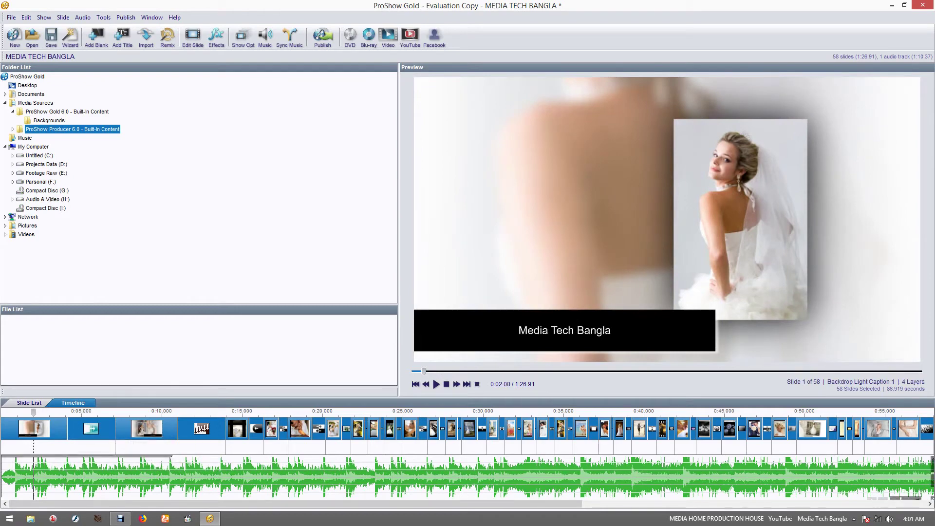
left_click(39, 428)
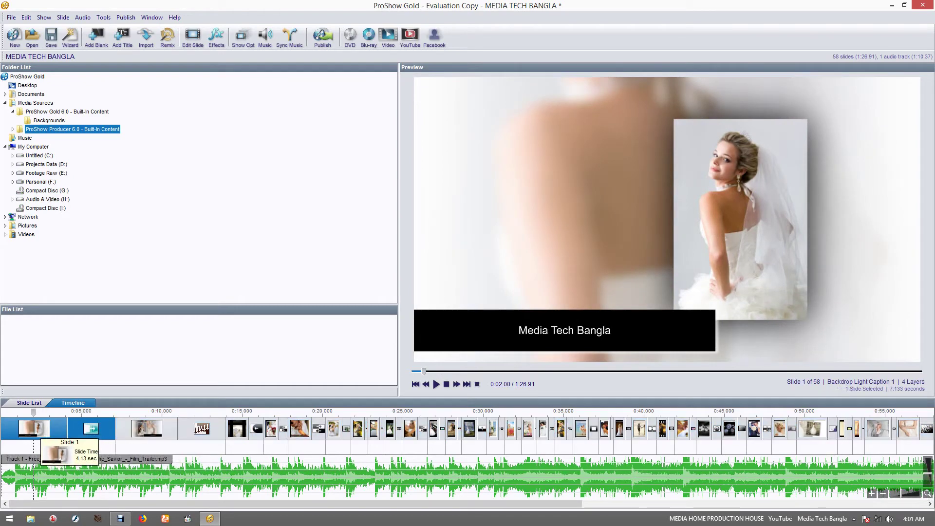
double_click(39, 434)
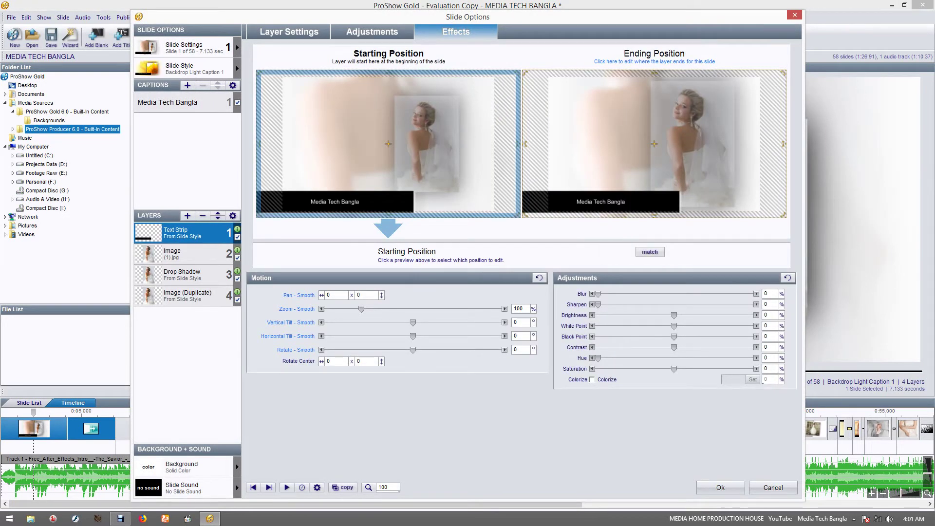
mouse_move(237, 230)
left_click(237, 237)
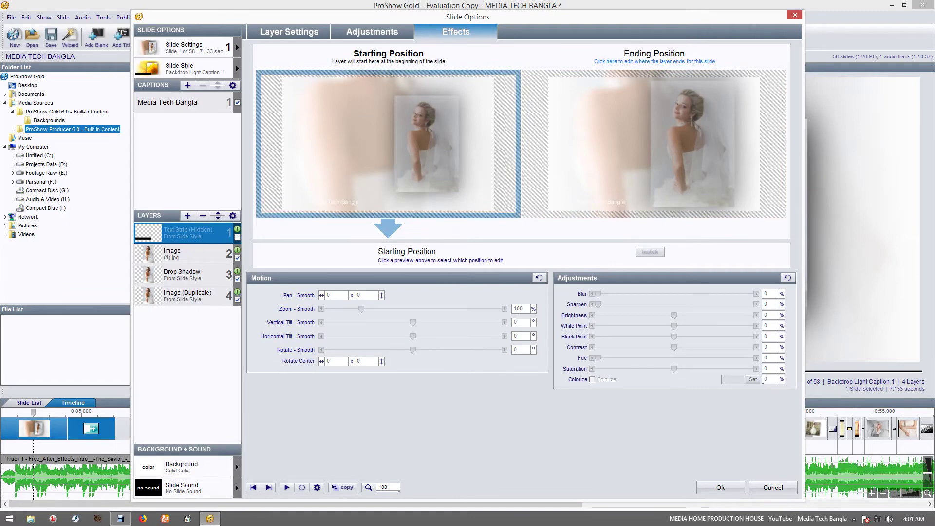
left_click(719, 487)
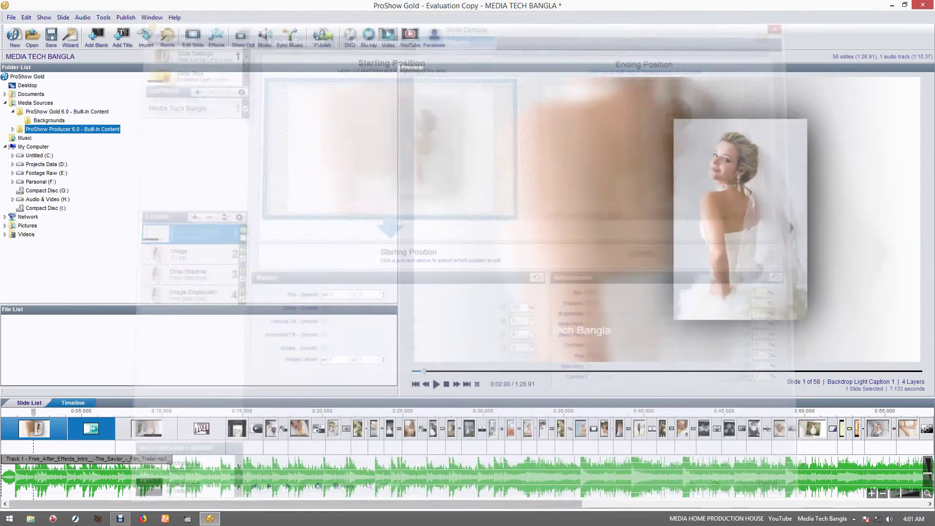
Scrub the show from slide 1 to the transition after slide 3 to review the layer change and transitions.
left_click_drag(424, 371, 450, 371)
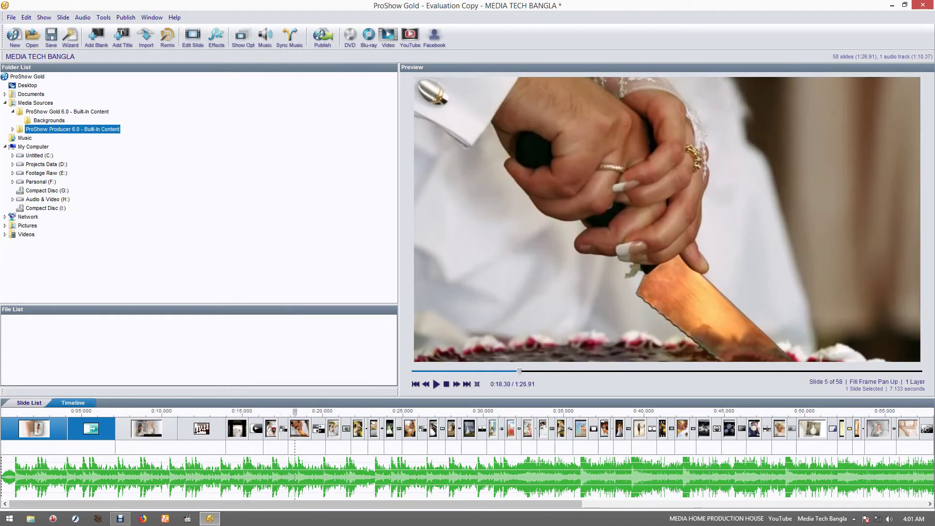
left_click_drag(520, 371, 512, 371)
left_click_drag(274, 412, 234, 412)
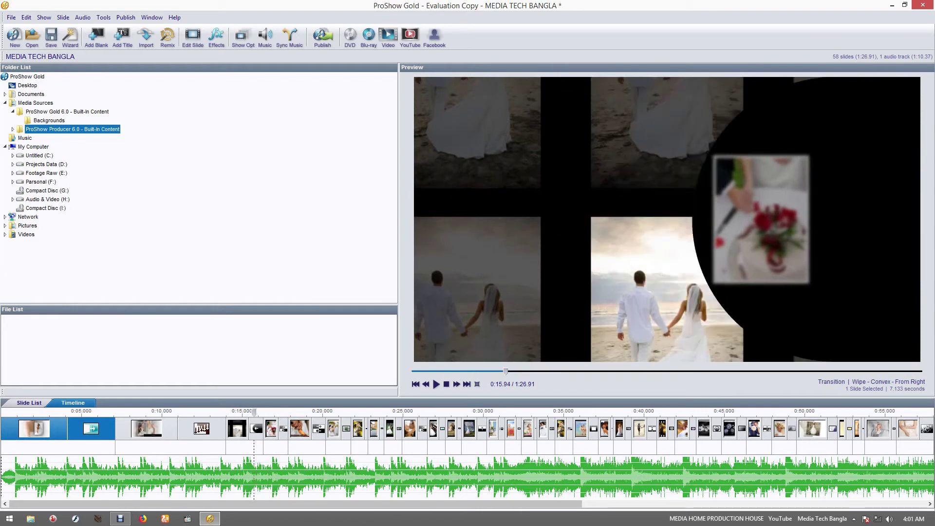
Replace the transition after slide 3 with Heart Out - 2 Pass from the Shapes category.
left_click(257, 428)
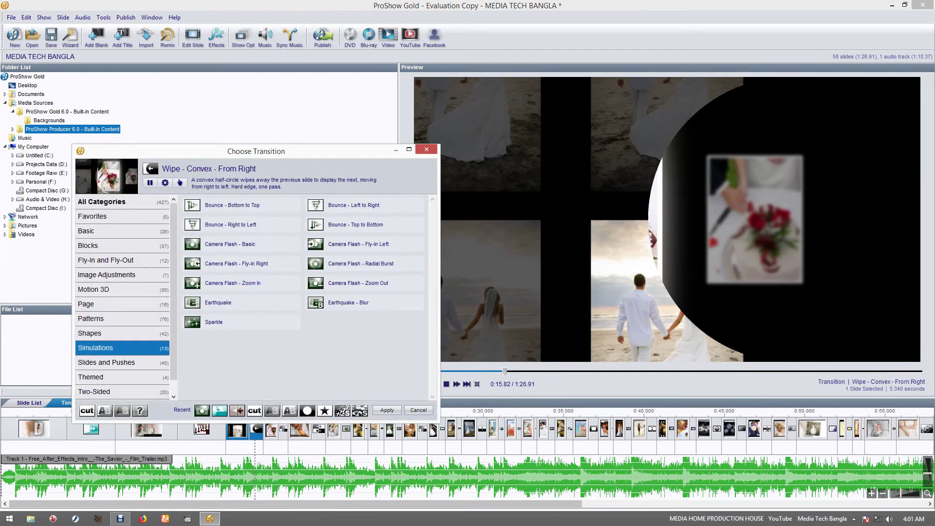
scroll(122, 297, "down", 1)
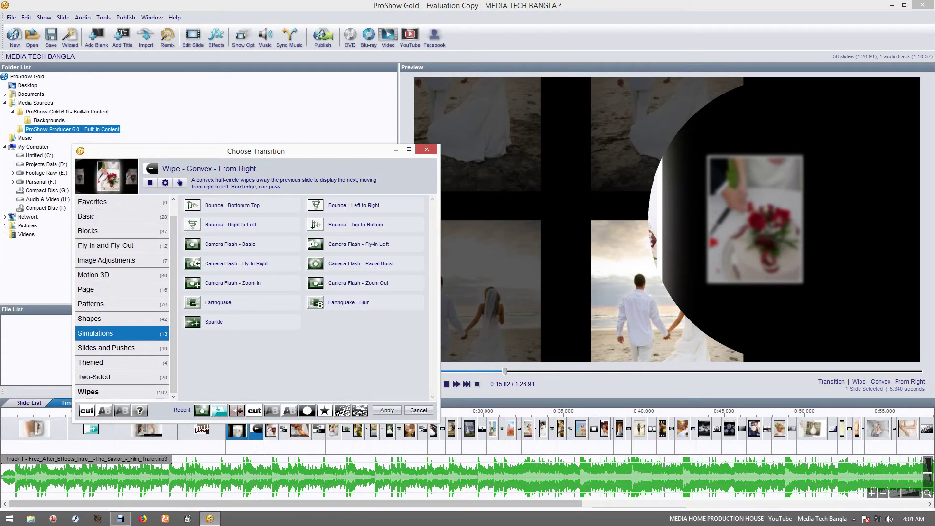
left_click(122, 362)
left_click(225, 205)
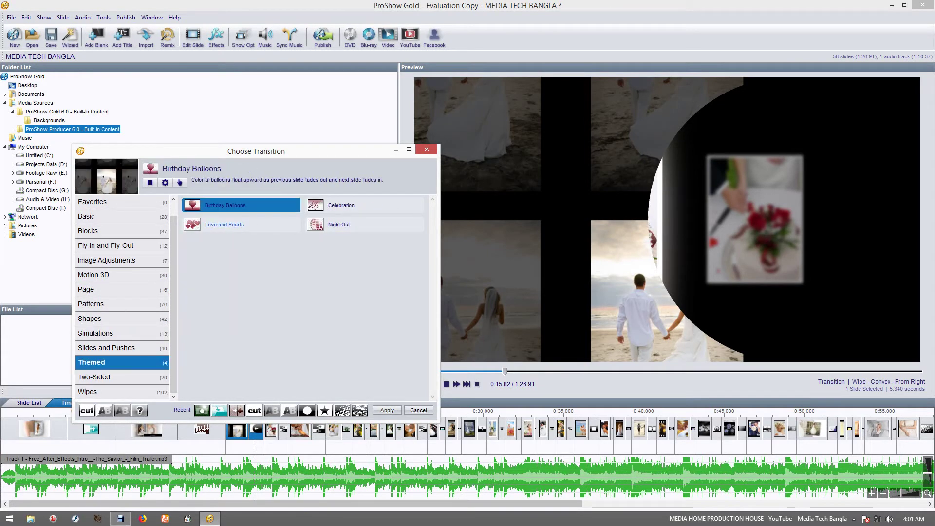
left_click(224, 224)
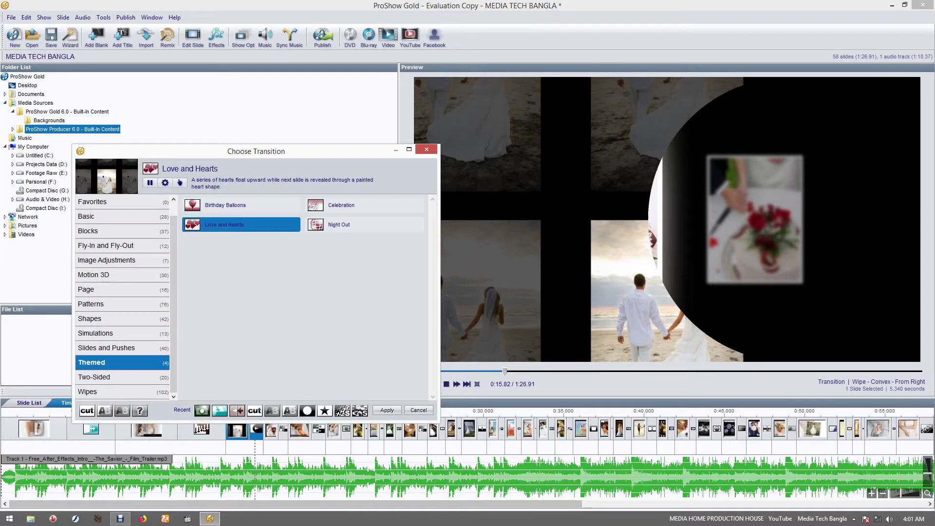
left_click(122, 319)
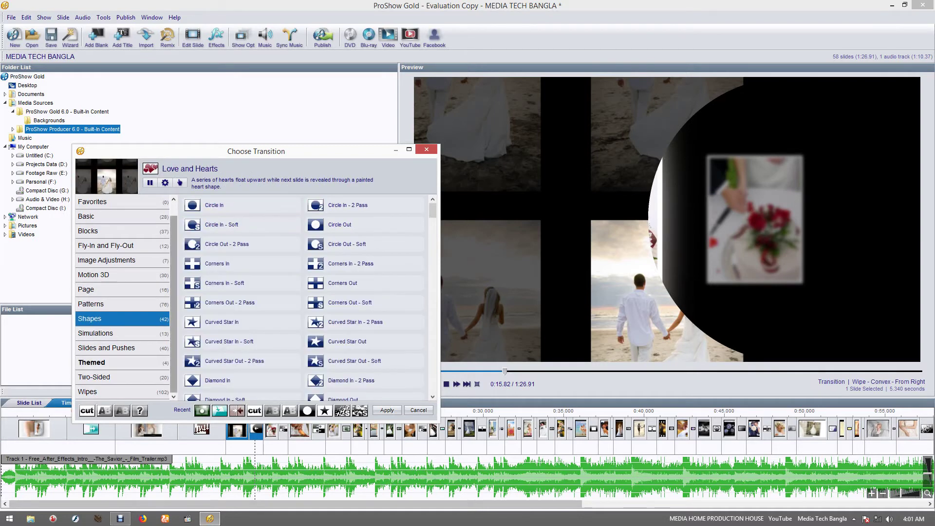
left_click(222, 225)
left_click(217, 263)
scroll(223, 264, "down", 4)
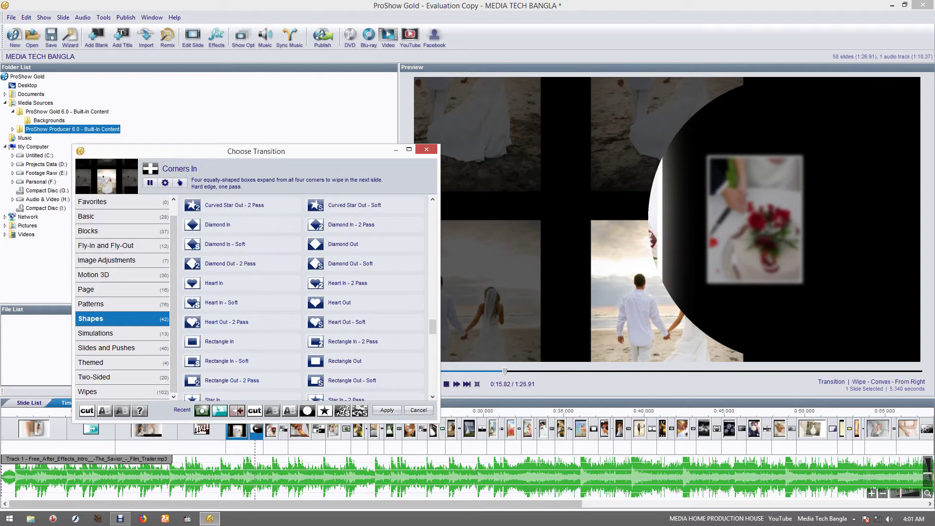
left_click(223, 243)
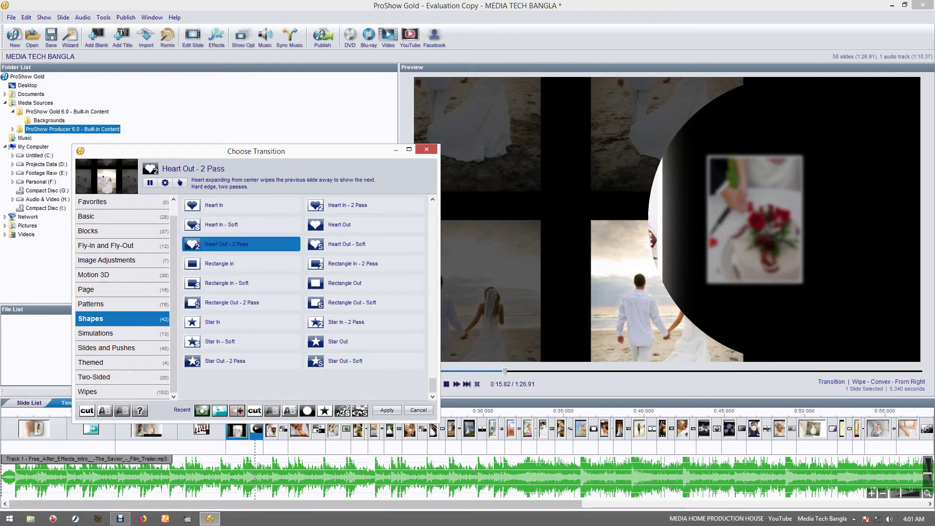
left_click(386, 409)
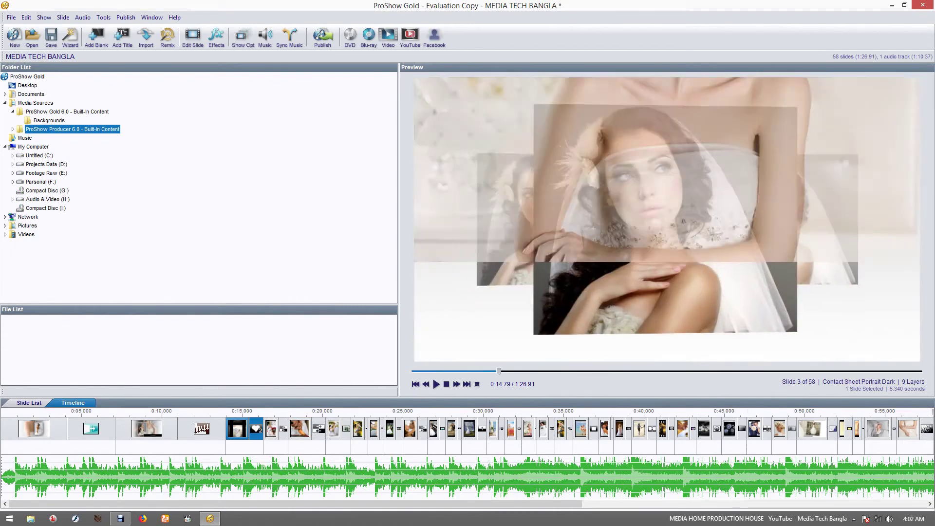
Open the music track's soundtrack settings and try its volume at 80 and 200 percent.
left_click_drag(862, 412, 714, 412)
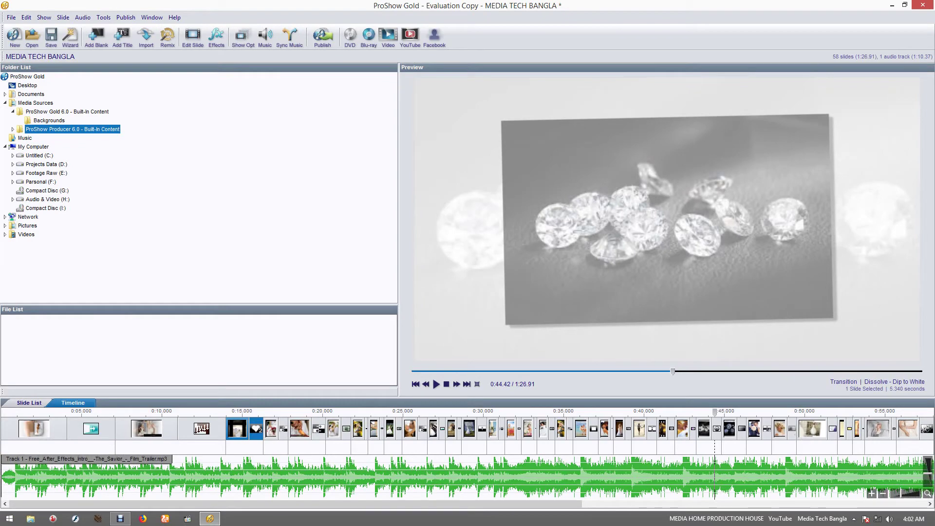
left_click(270, 479)
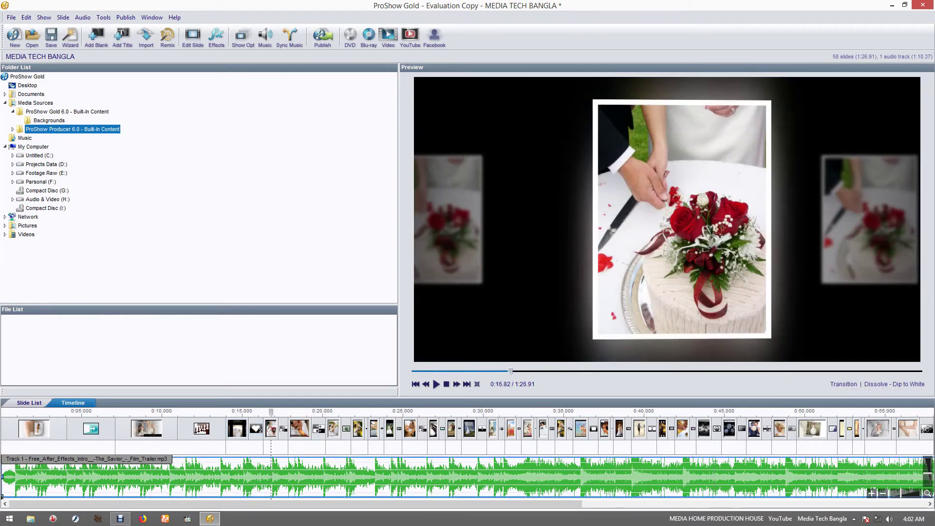
double_click(270, 480)
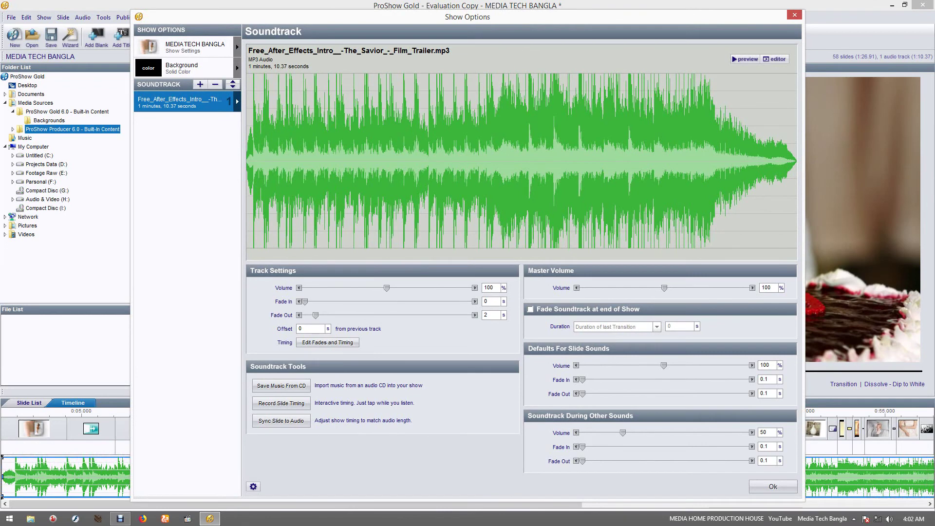
left_click(493, 288)
double_click(490, 287)
type("70")
key("Return")
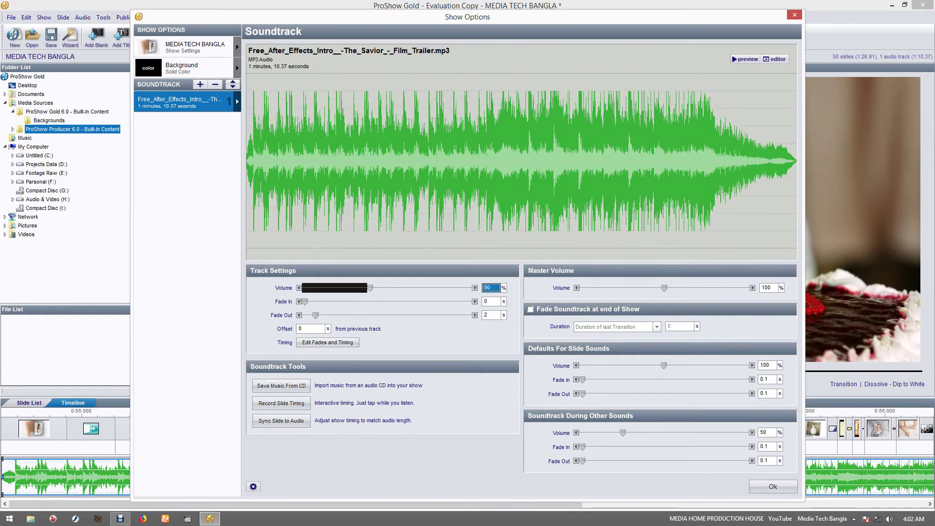
type("200")
key("Return")
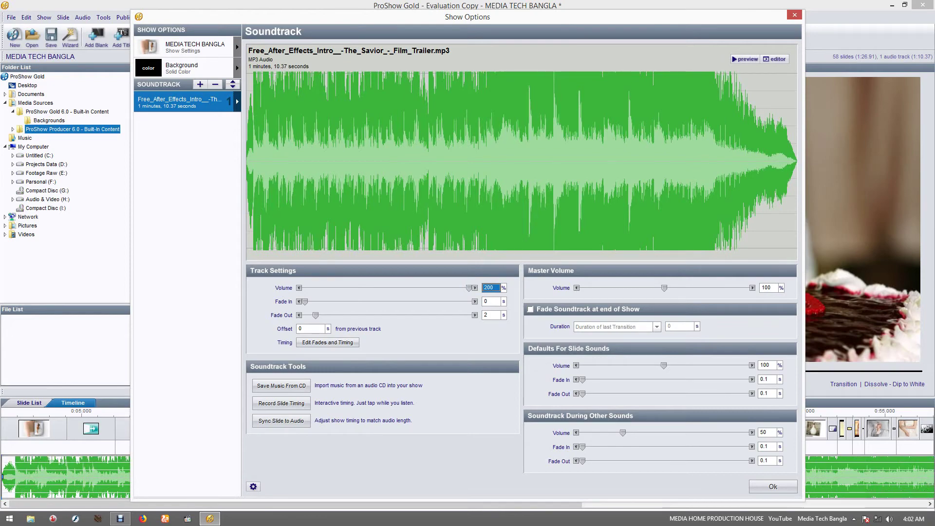
Try the track volume at 144 and 93 percent, reset it to 100 percent and accept the show options.
type("144")
key("Return")
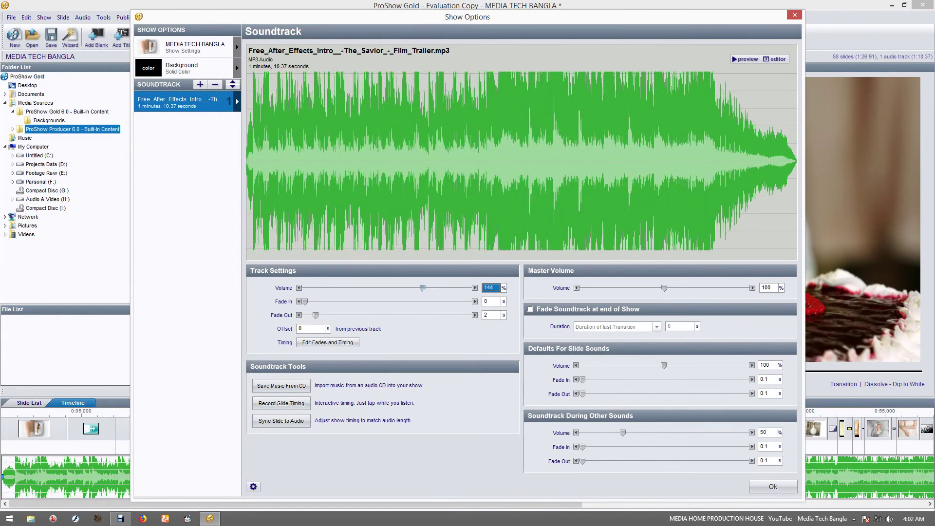
type("96")
key("Return")
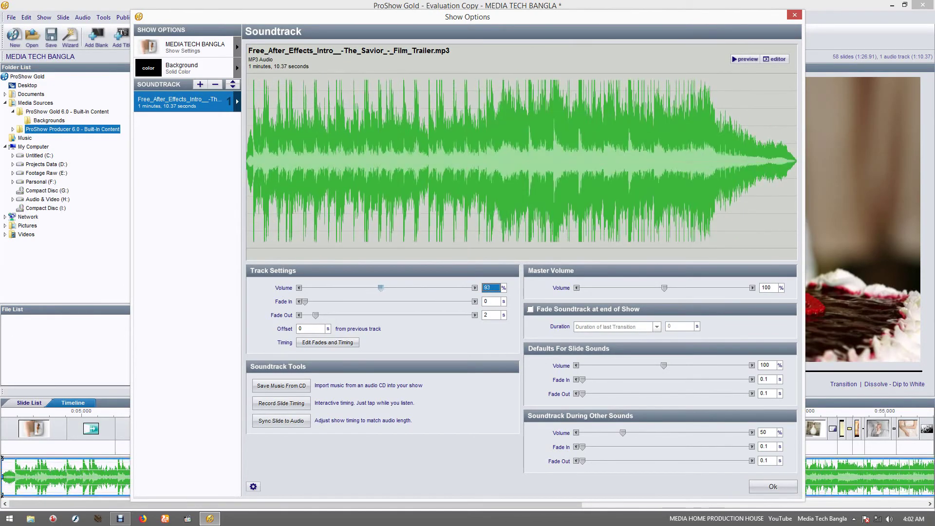
type("99")
key("Return")
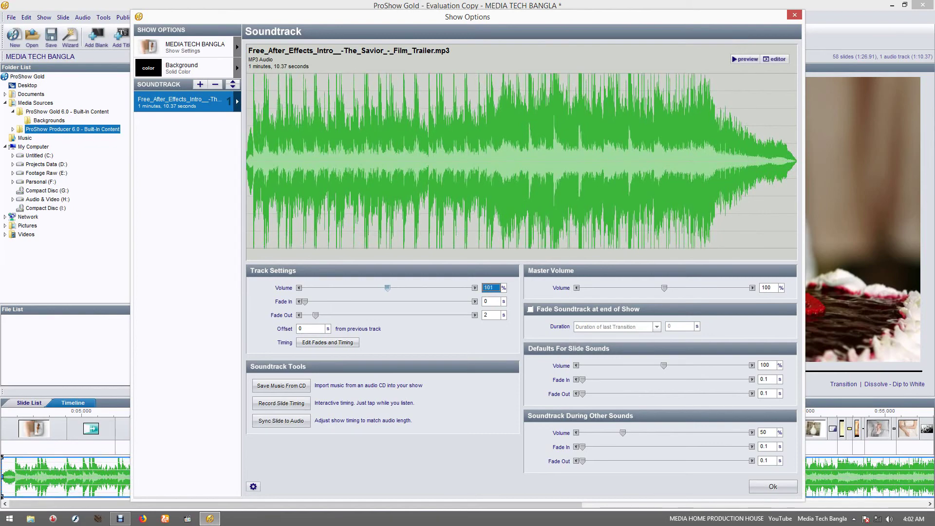
type("100")
key("Return")
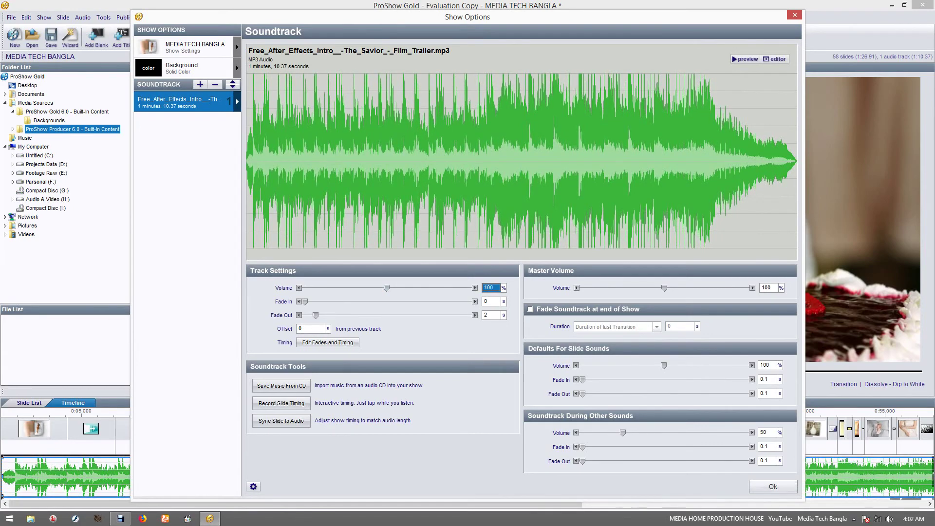
left_click(773, 487)
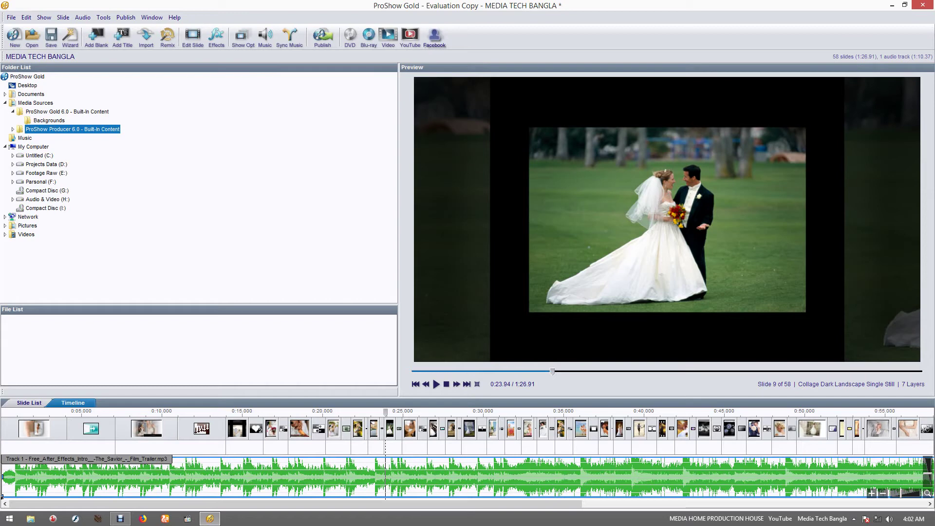
Start a Facebook video output of the show and set its quality to Facebook High Definition (Normal).
left_click(434, 38)
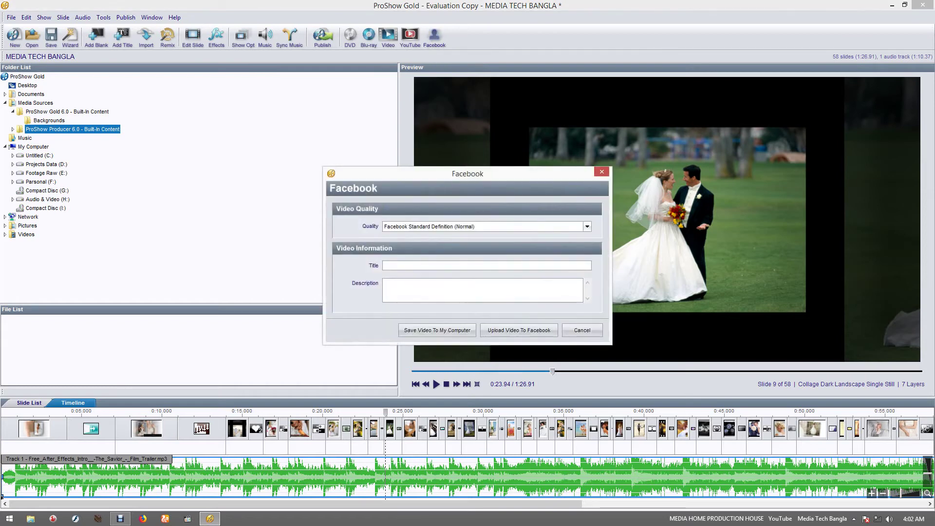
left_click_drag(467, 174, 421, 170)
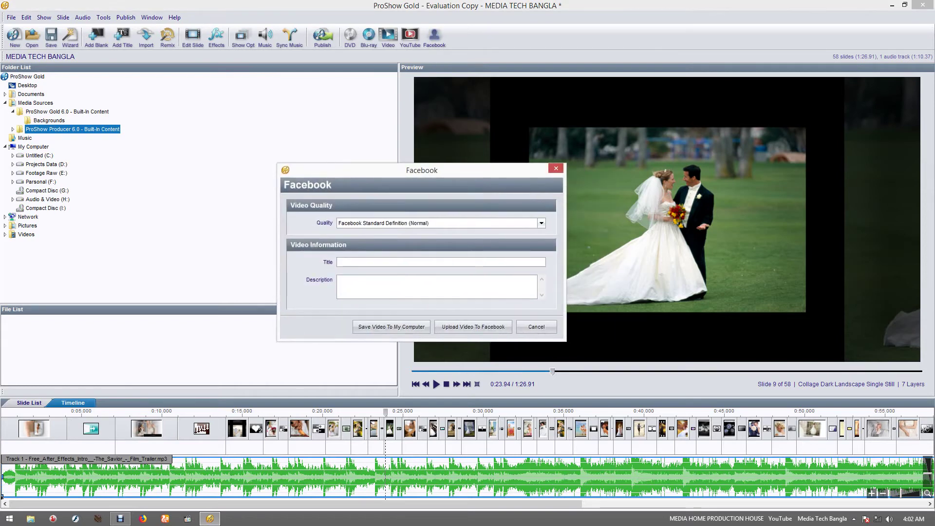
left_click(541, 223)
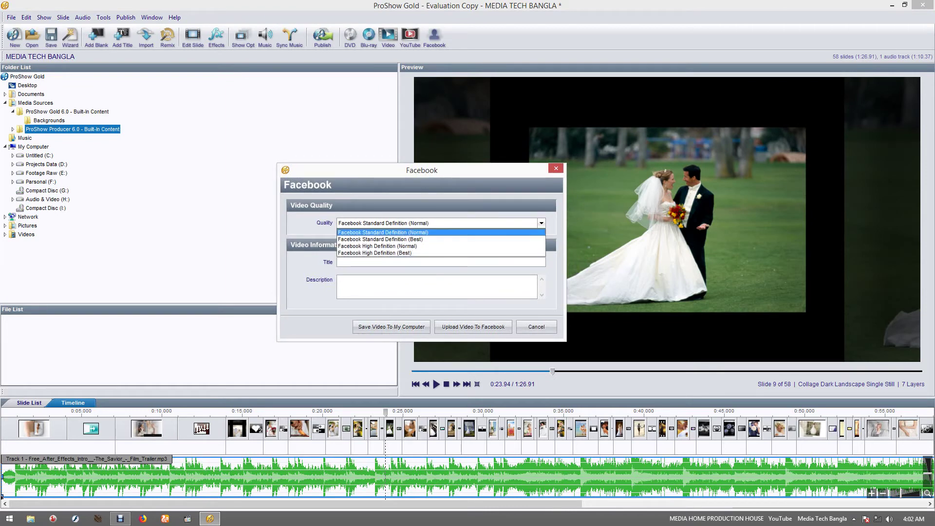
key("Down")
key("Down")
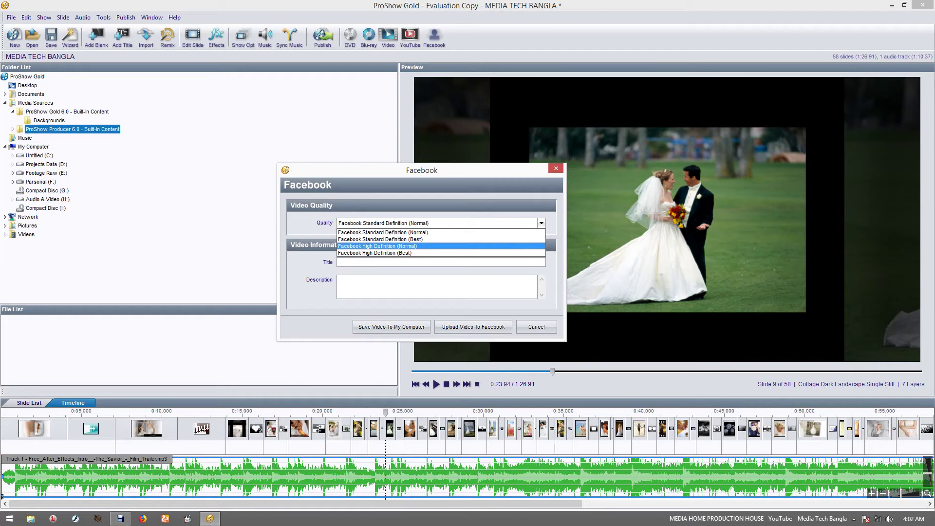
key("Return")
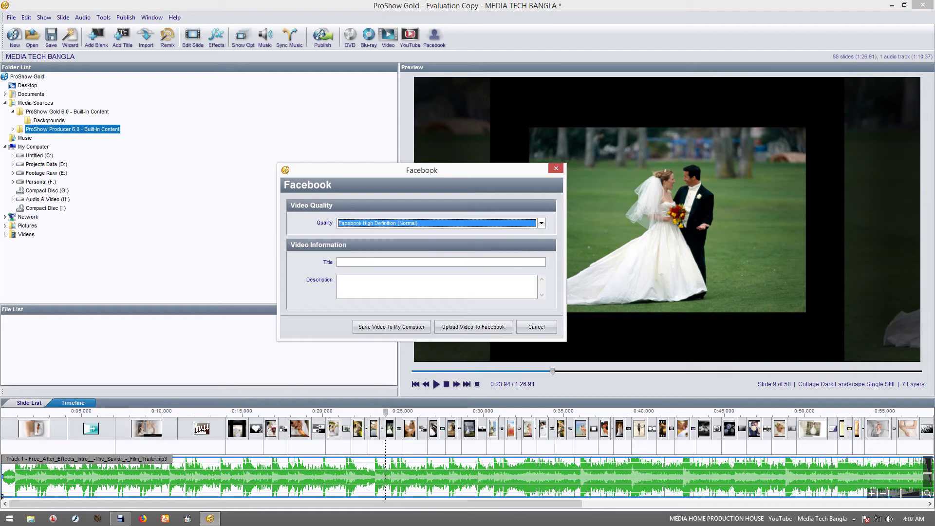
Cancel the Facebook video output and open the YouTube upload settings for the show.
left_click(339, 262)
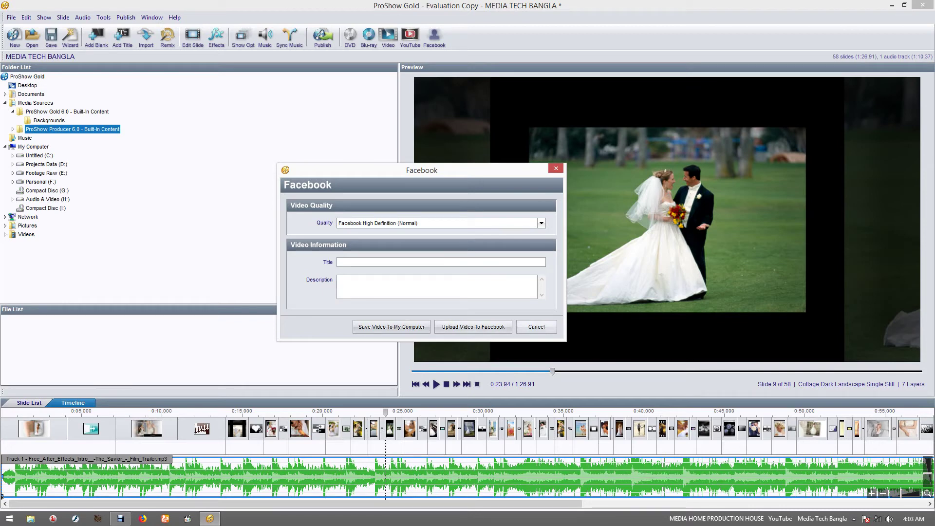
left_click(536, 327)
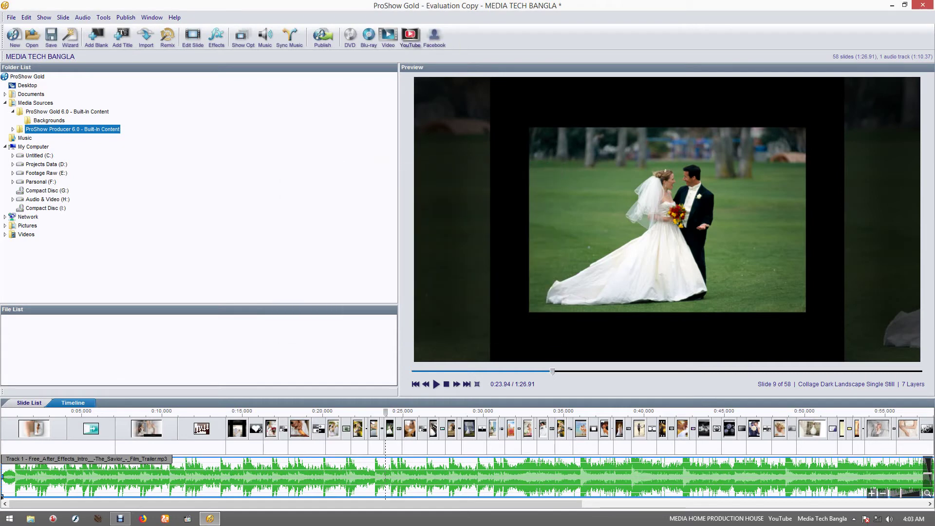
left_click(410, 37)
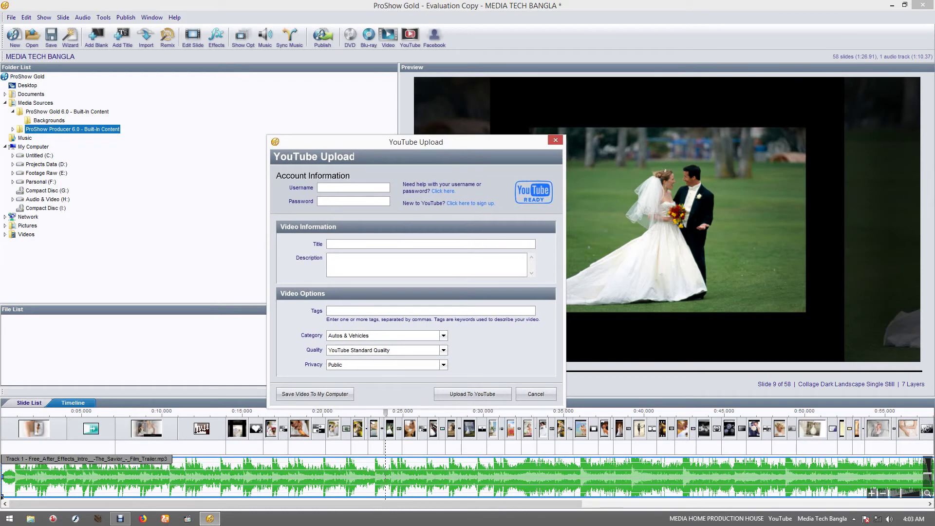
left_click_drag(416, 141, 406, 180)
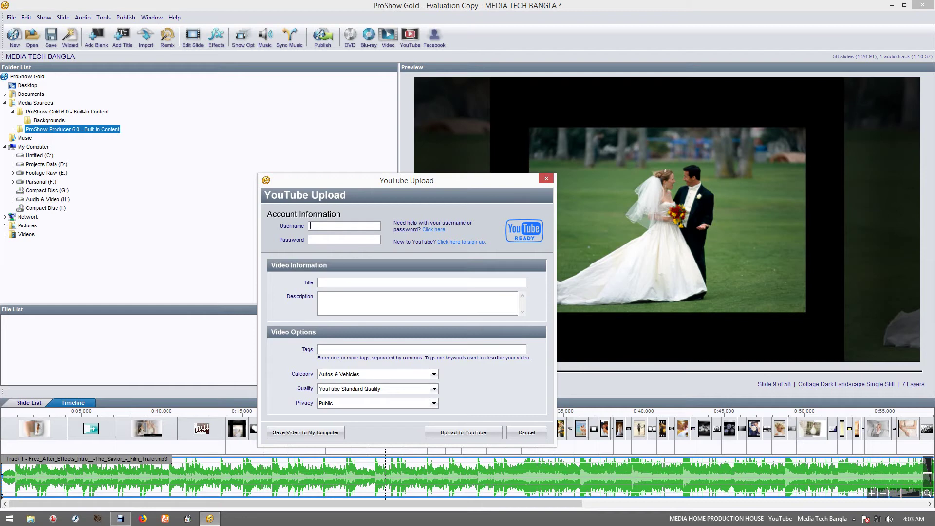
Examine the video categories offered for the YouTube upload without choosing a different one.
left_click(344, 239)
left_click(433, 374)
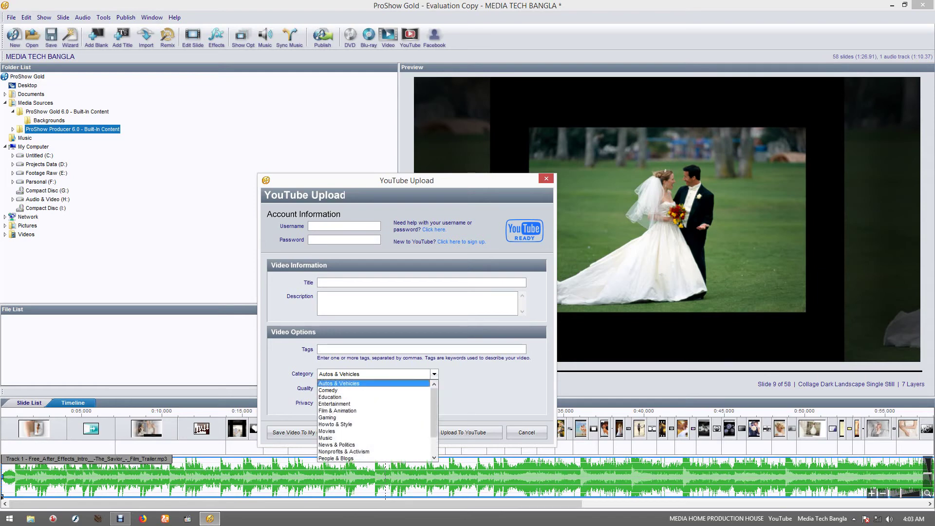
left_click(434, 374)
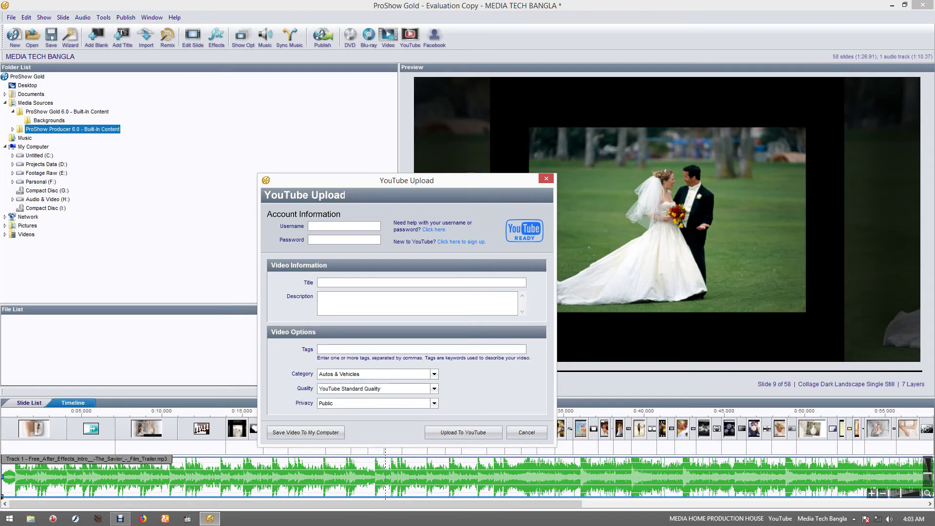
left_click(434, 374)
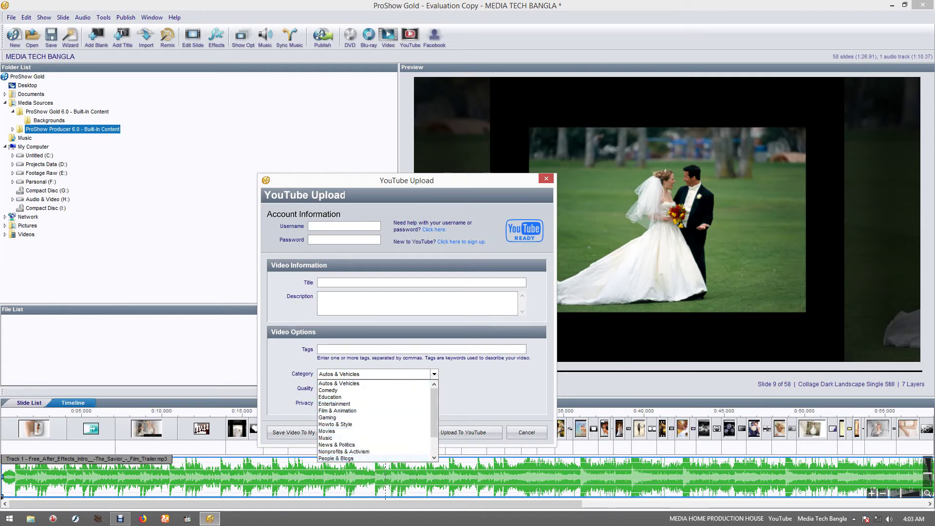
scroll(373, 420, "down", 2)
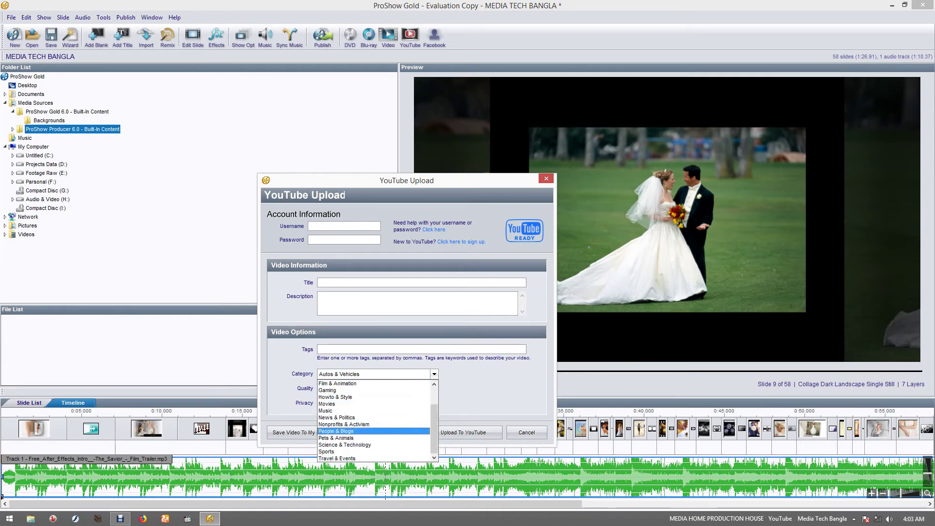
key("Escape")
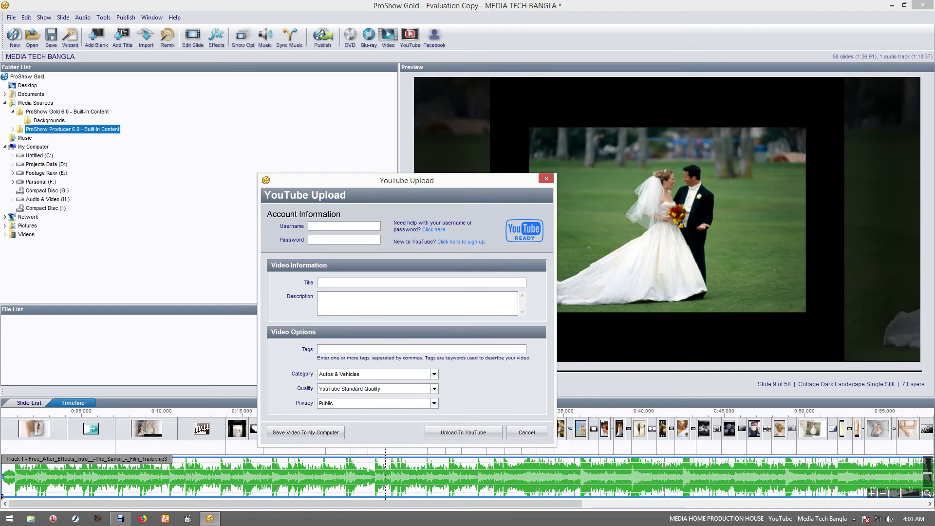
Review the YouTube quality and privacy choices, keeping YouTube Standard Quality and Public, and cancel the upload.
left_click(433, 388)
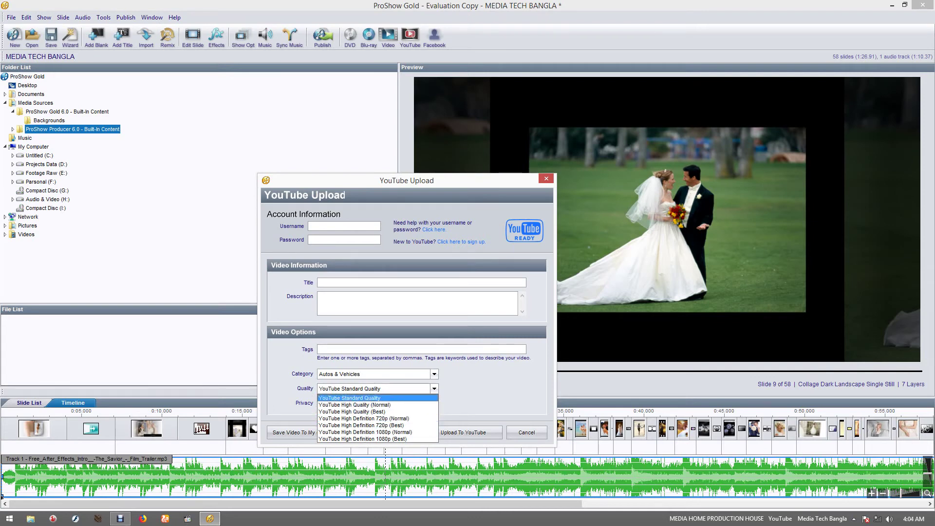
left_click(349, 398)
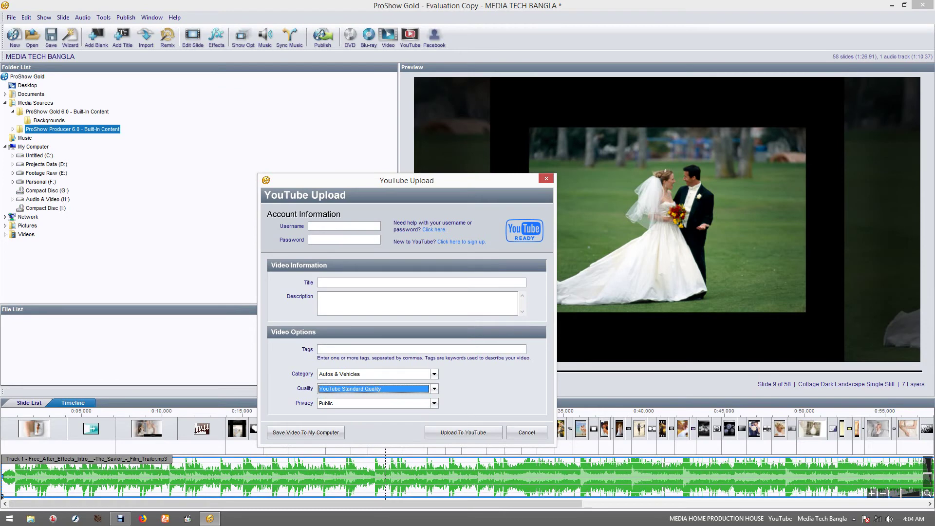
left_click(434, 403)
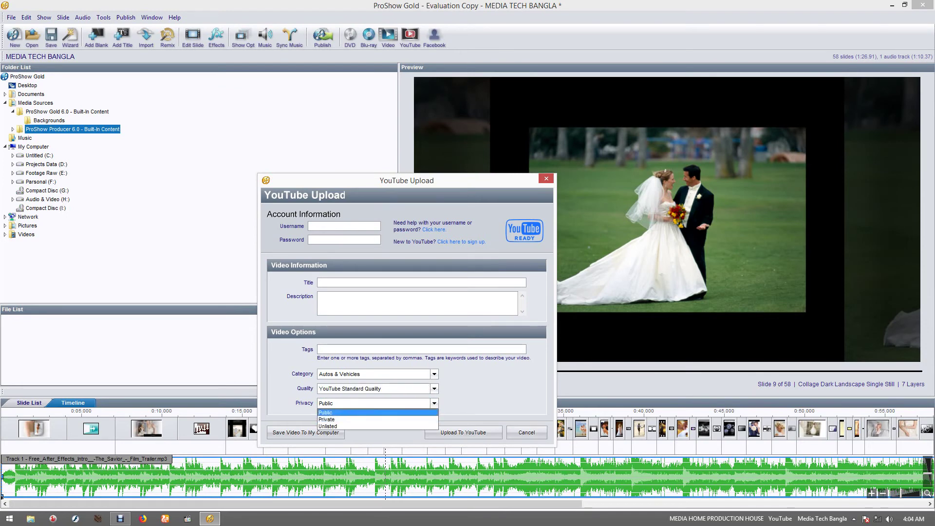
key("Return")
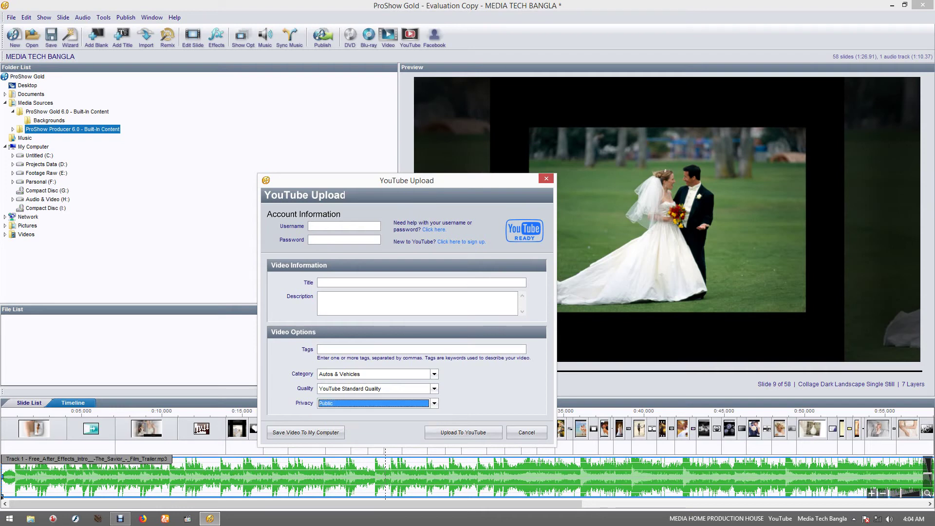
left_click_drag(406, 180, 398, 176)
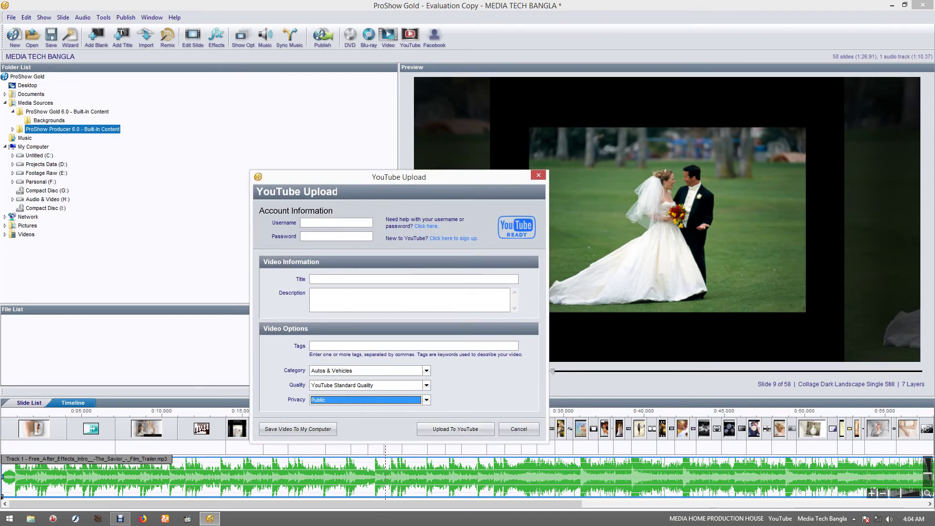
left_click(518, 429)
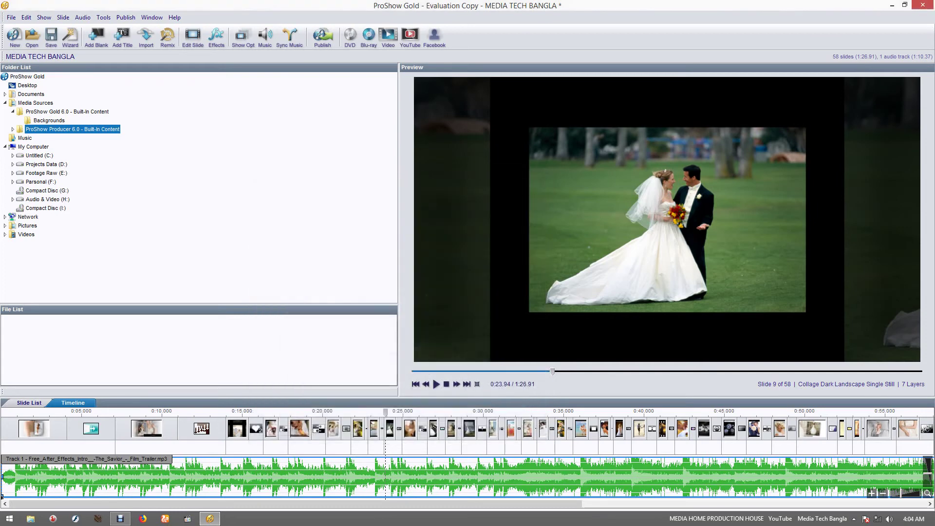
Start a new custom preset for video output to web, devices and computers and set its format to MPEG 4.
left_click(388, 37)
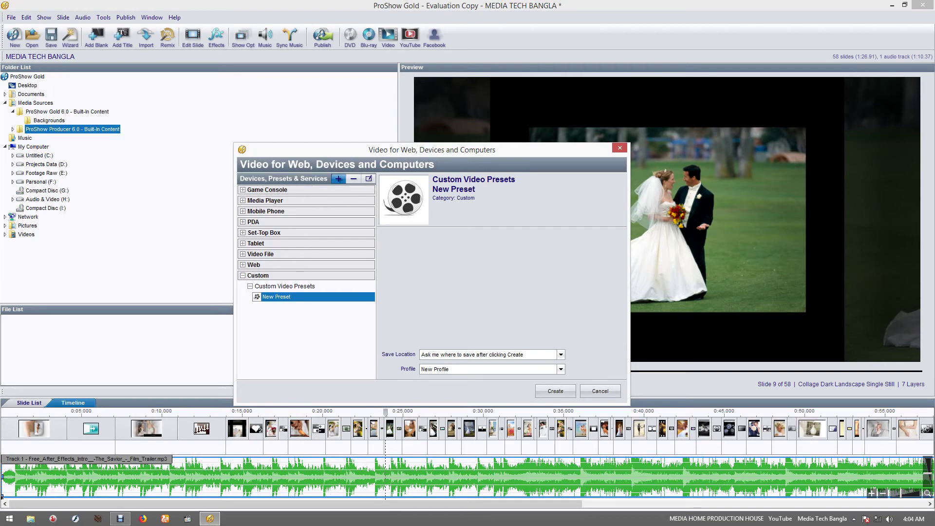
left_click(338, 178)
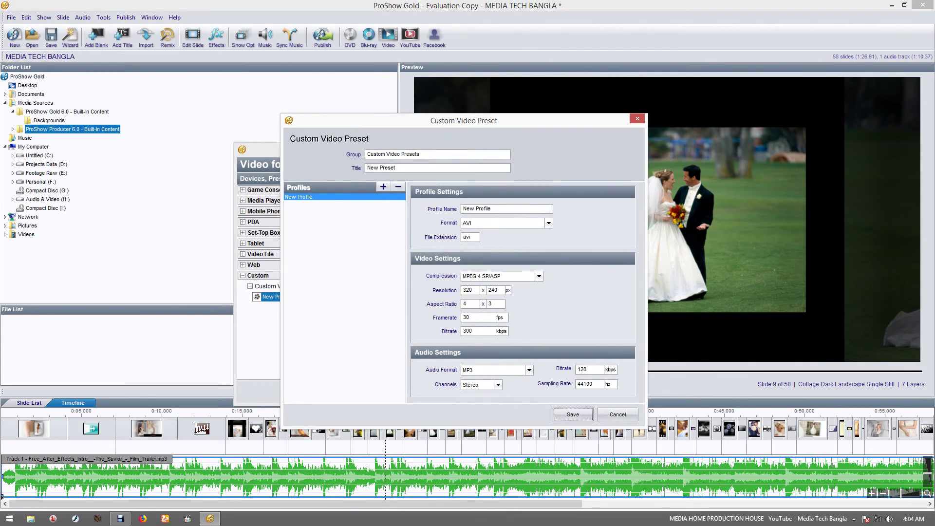
left_click_drag(425, 153, 367, 168)
left_click(491, 209)
left_click_drag(491, 208, 463, 208)
left_click(548, 222)
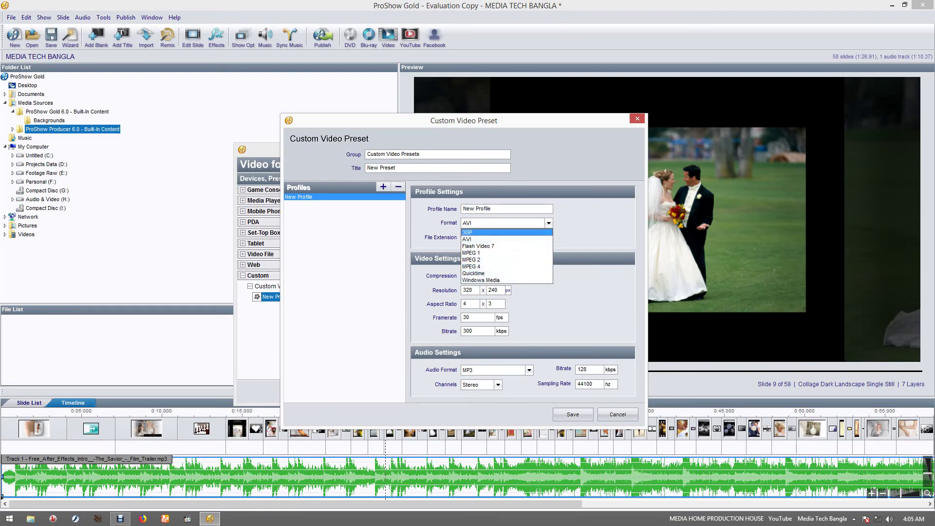
left_click(482, 266)
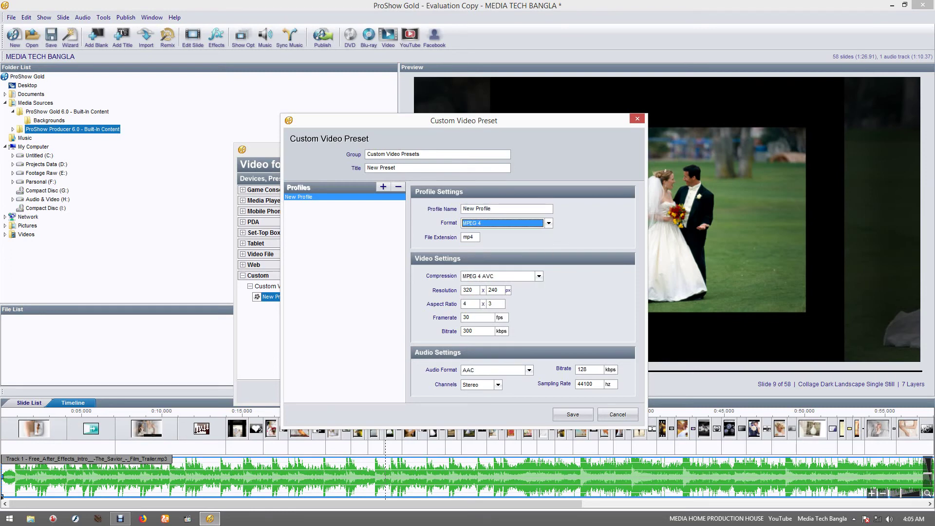
Check the compression choices of the custom preset and keep MPEG 4 AVC.
left_click(538, 276)
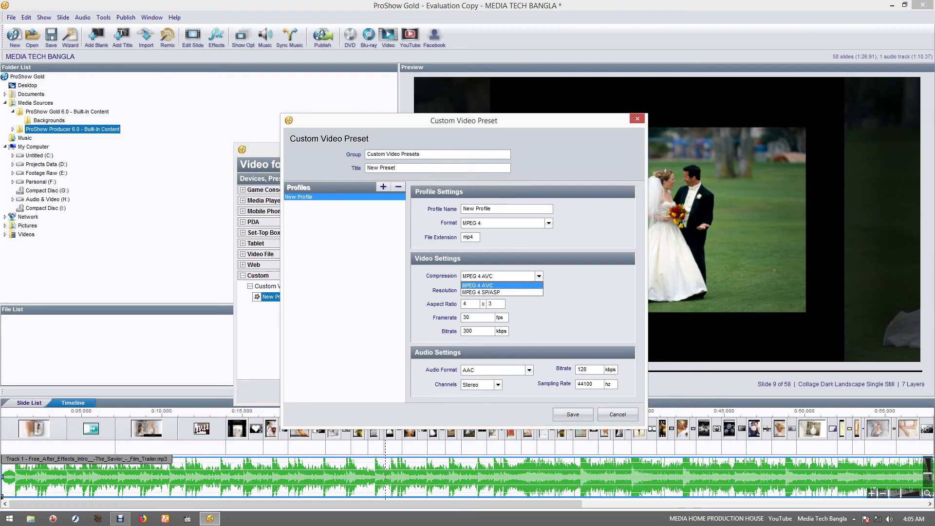
key("Return")
left_click(538, 275)
key("Down")
key("Up")
key("Return")
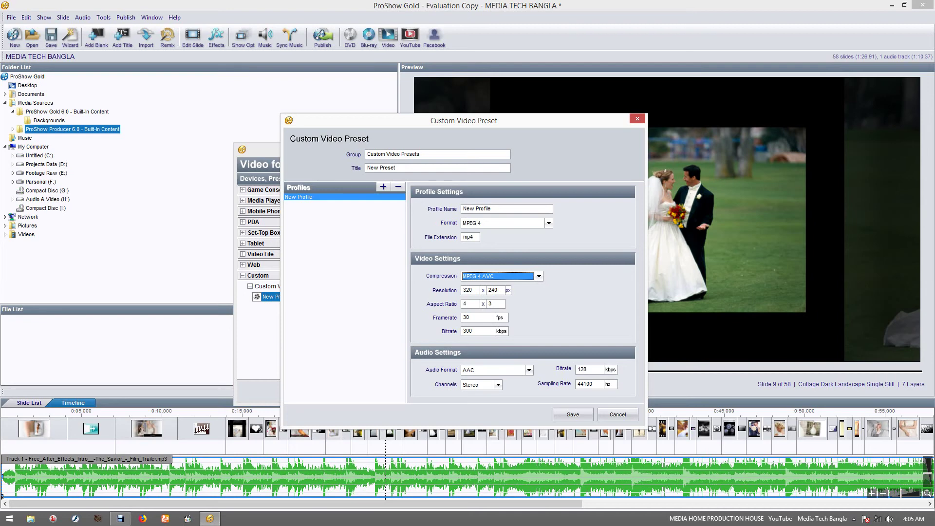
Set the preset's resolution to 1920 x 1080 px, keep AAC as its audio format and save the preset.
key("Tab")
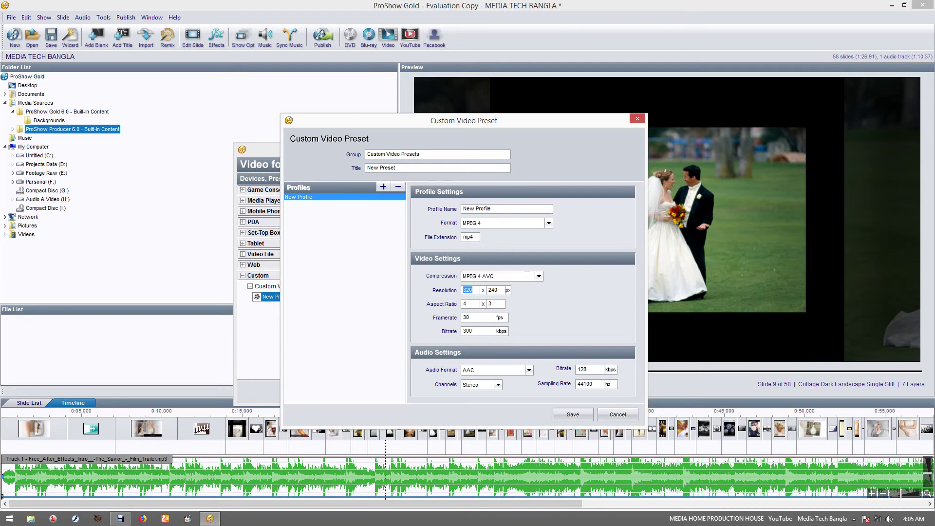
type("19")
key("Tab")
type("1080")
key("Tab")
left_click(529, 370)
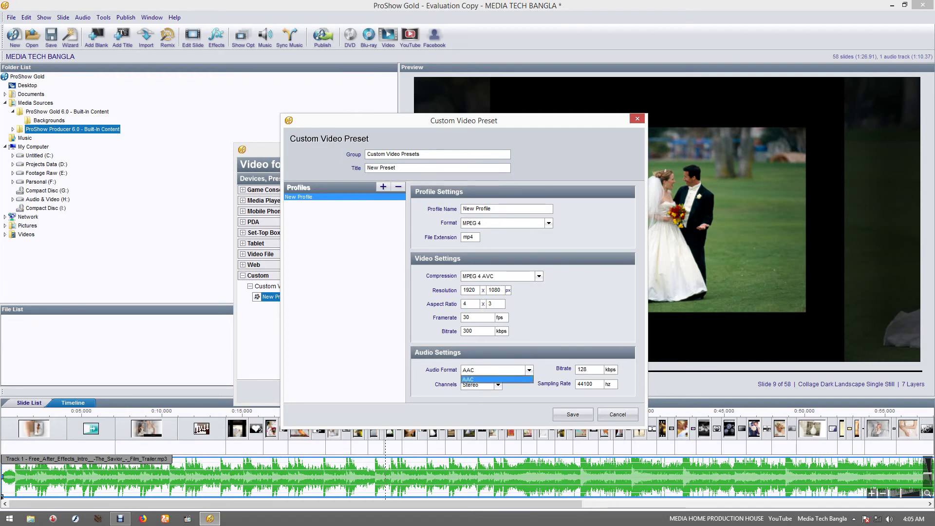
left_click(497, 379)
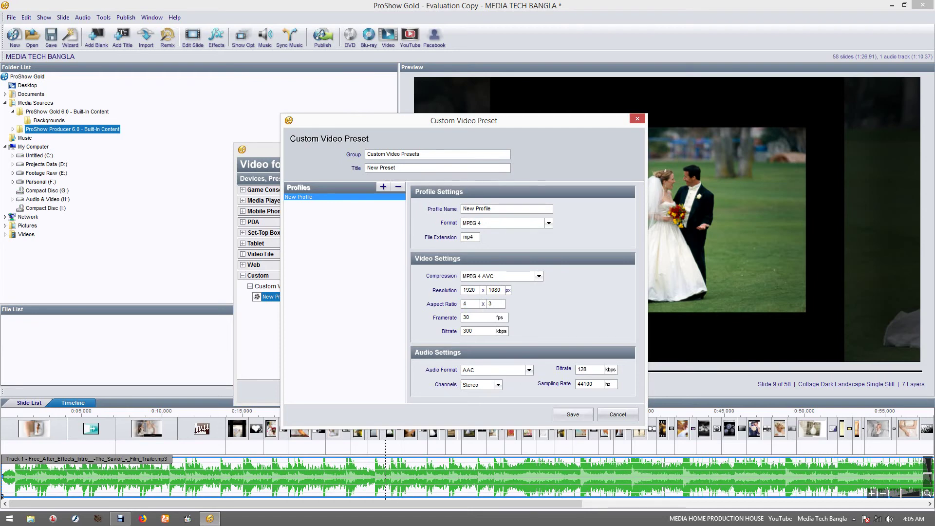
left_click(572, 414)
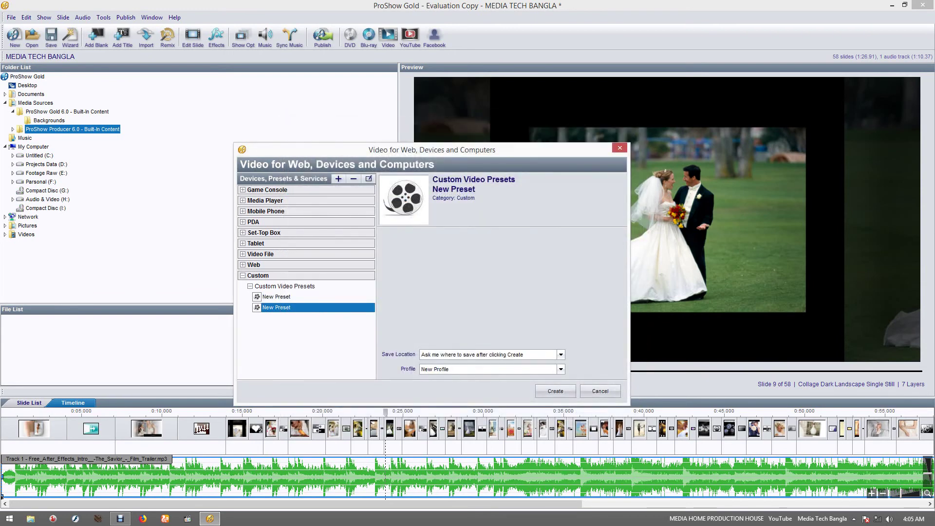
Try rendering the show with the new preset to an MP4 on the Desktop named MEDIA TECH BANGLA new, and cancel the rendering.
left_click(555, 391)
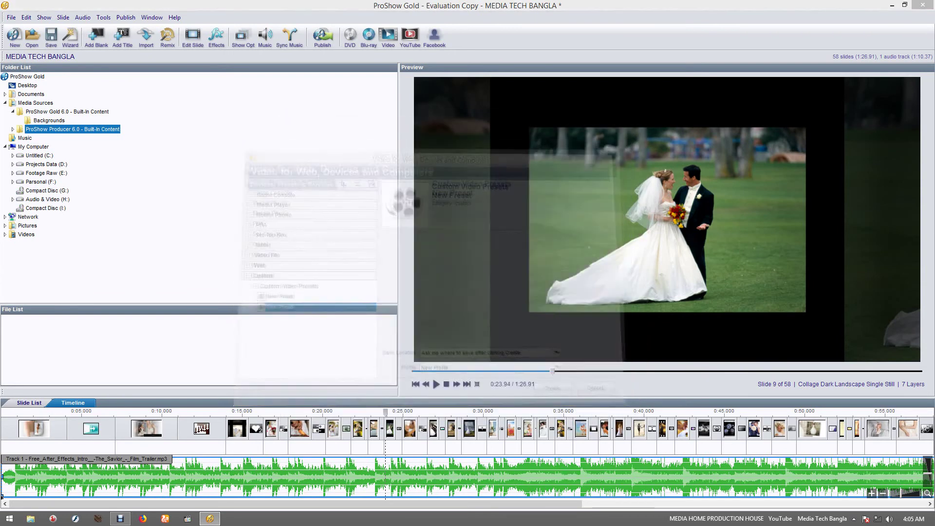
left_click(39, 84)
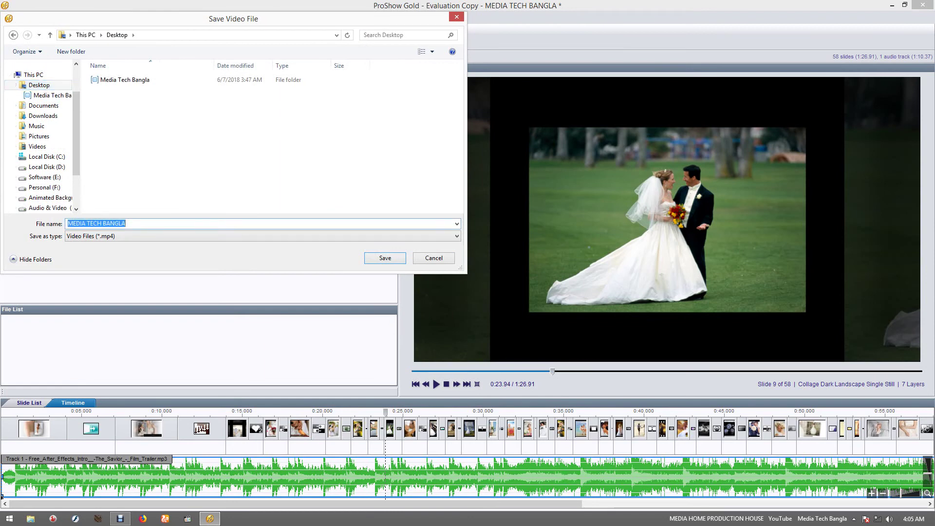
left_click(126, 223)
type("new")
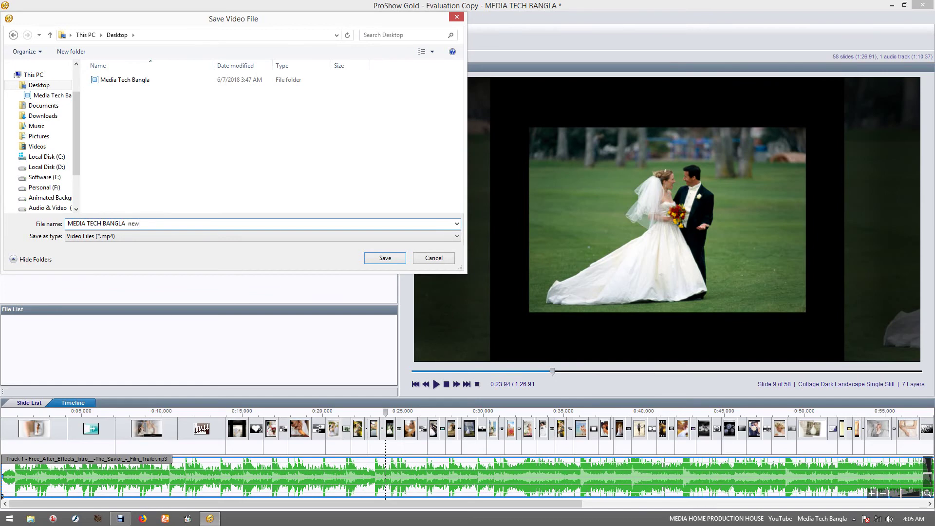
key("Return")
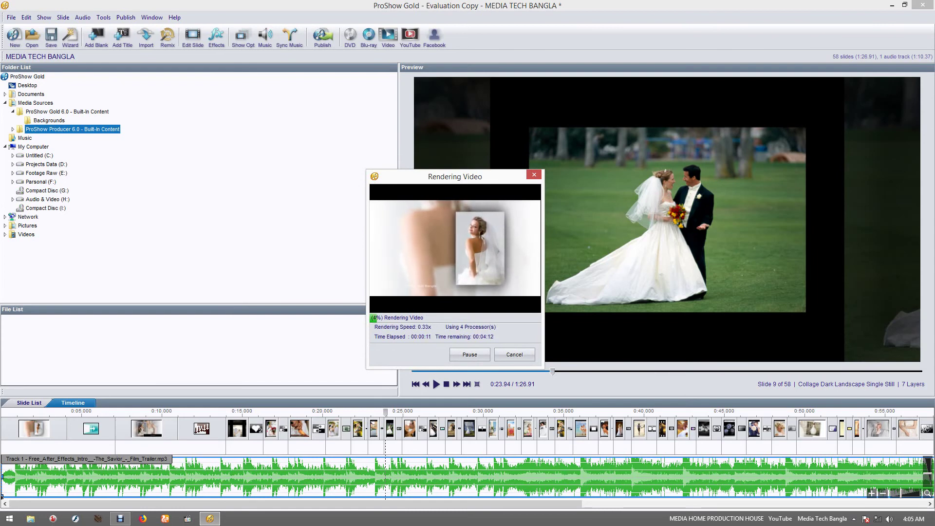
left_click_drag(455, 176, 262, 181)
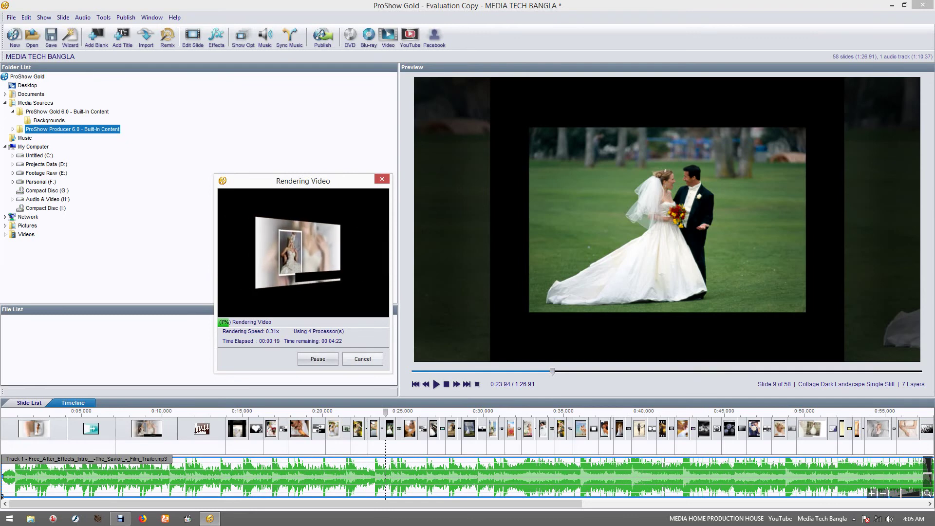
key("Escape")
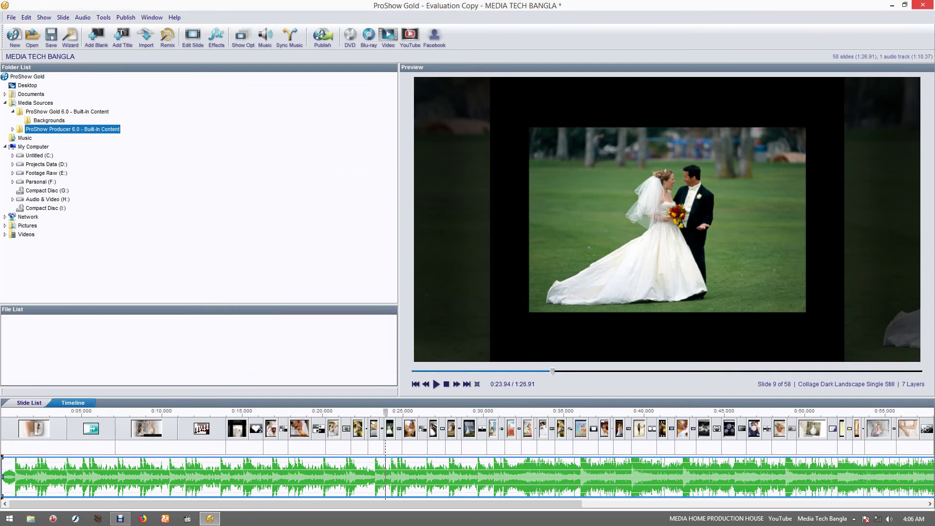